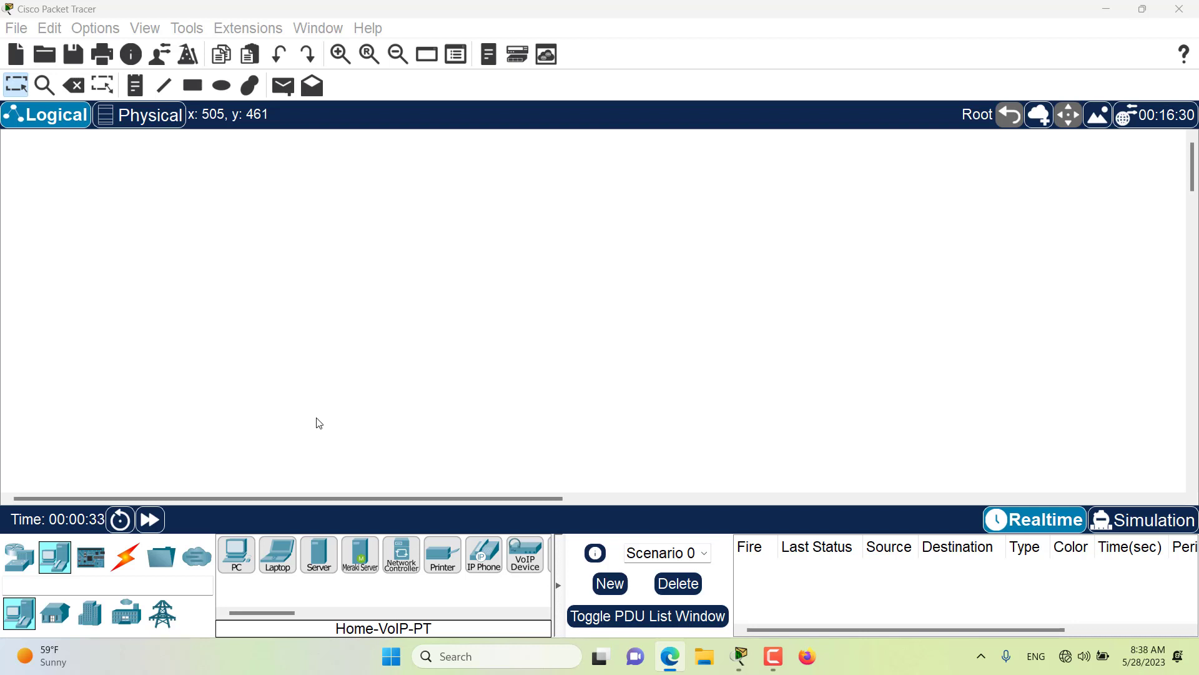
Step: Switch to the Physical workspace to show the Intercity map with Home City
click(145, 115)
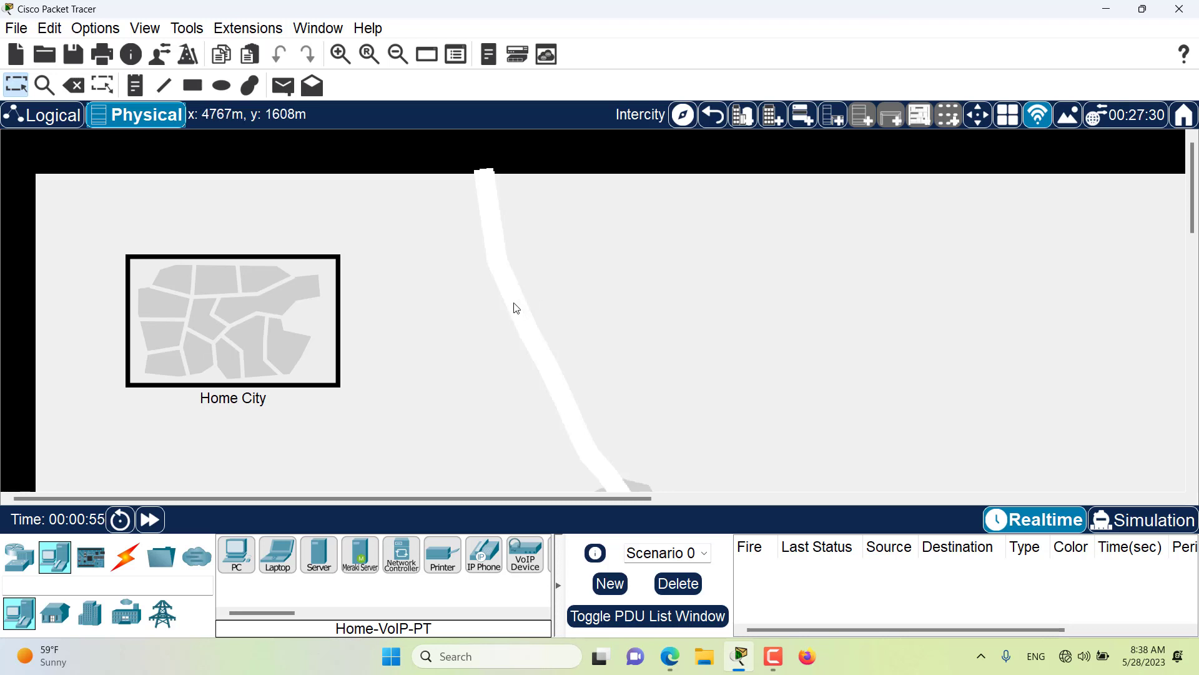
Step: Search for 'Access' and drop an AP-PT access point onto the Home City area
click(59, 576)
text(AP)
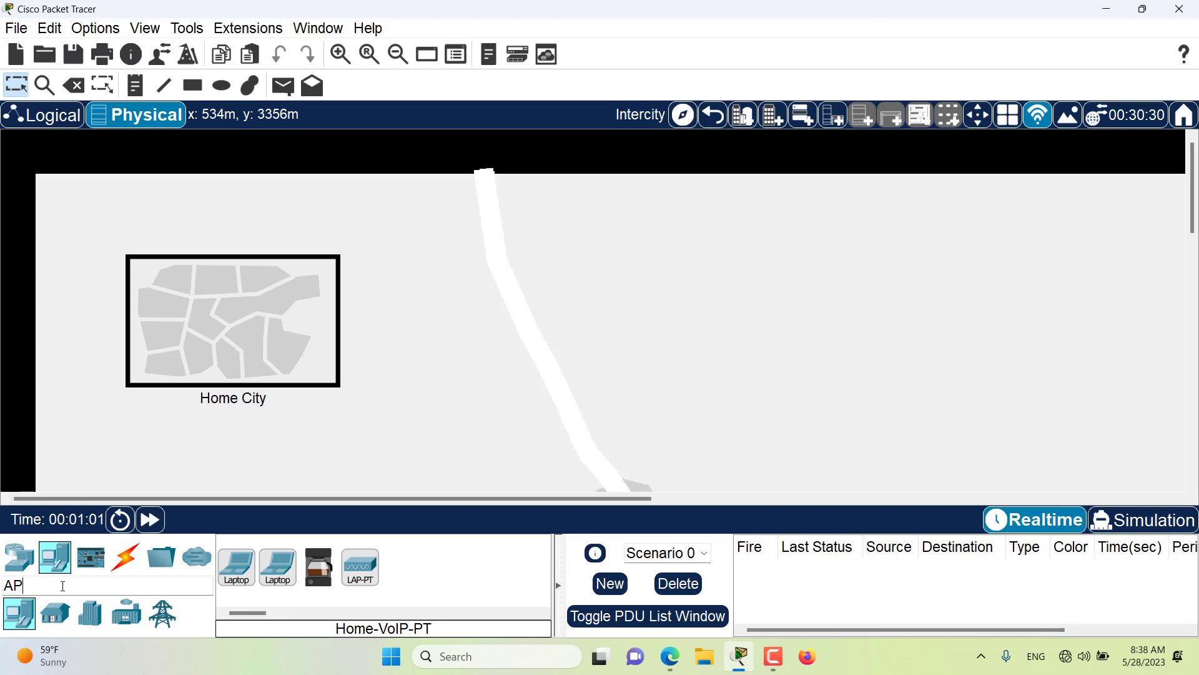
key(BackSpace)
text(ccess)
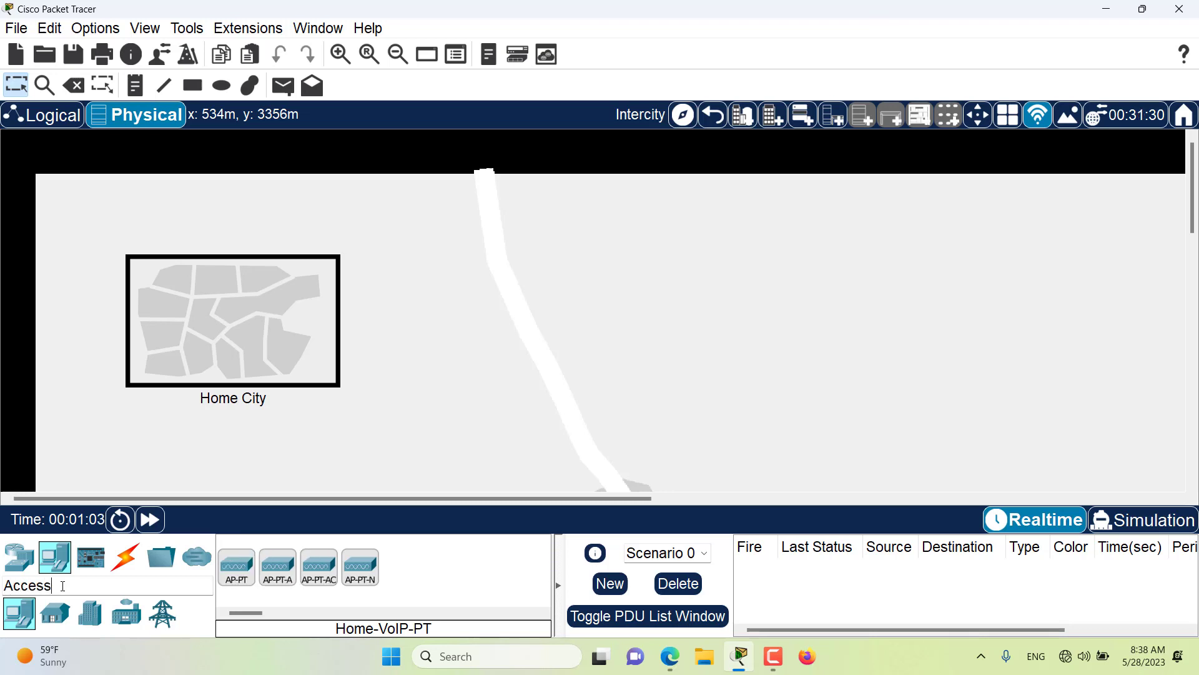
drag(232, 581, 675, 291)
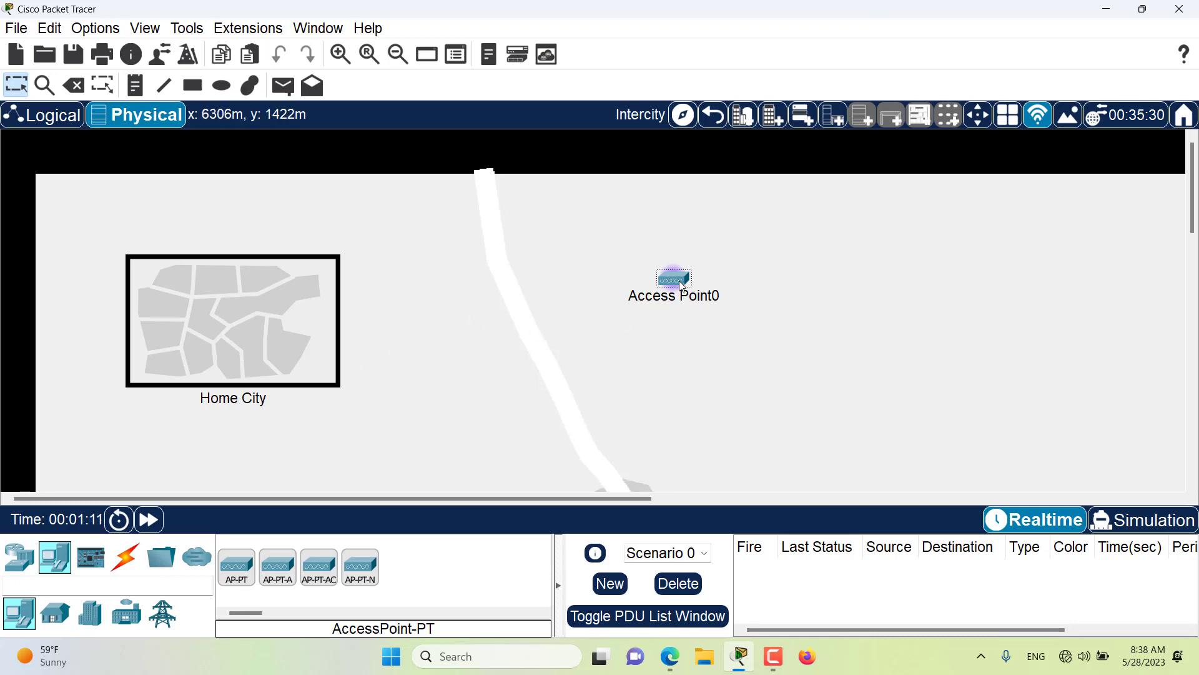
drag(681, 287, 643, 277)
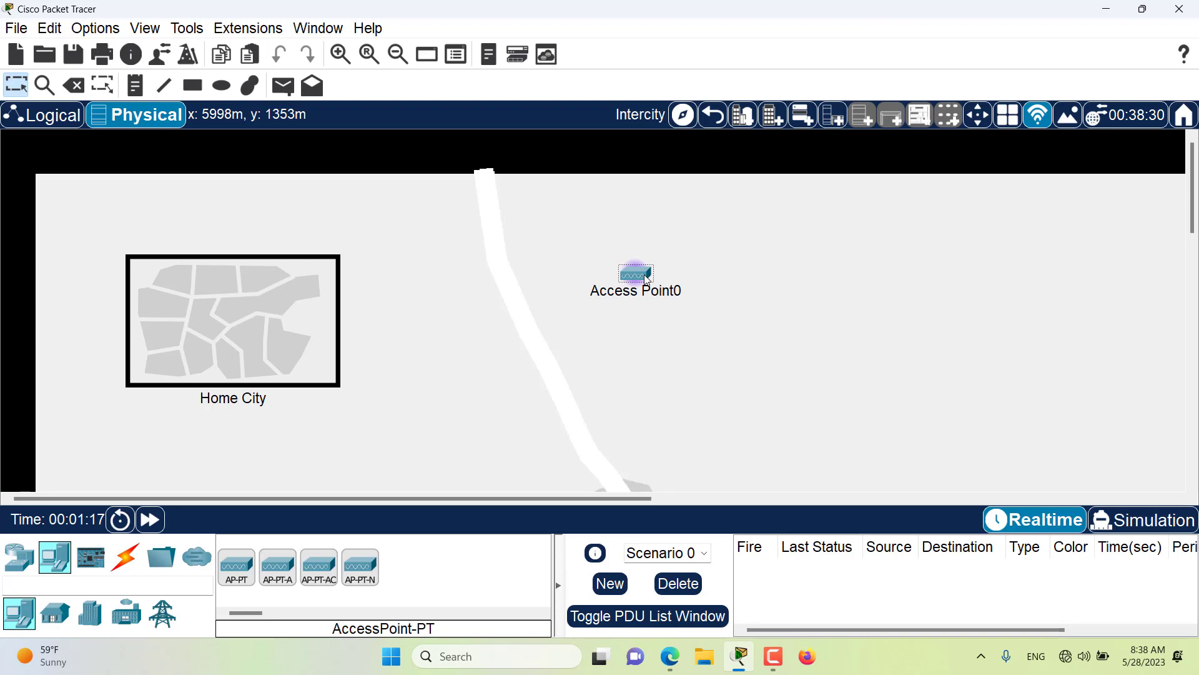
drag(650, 281, 215, 342)
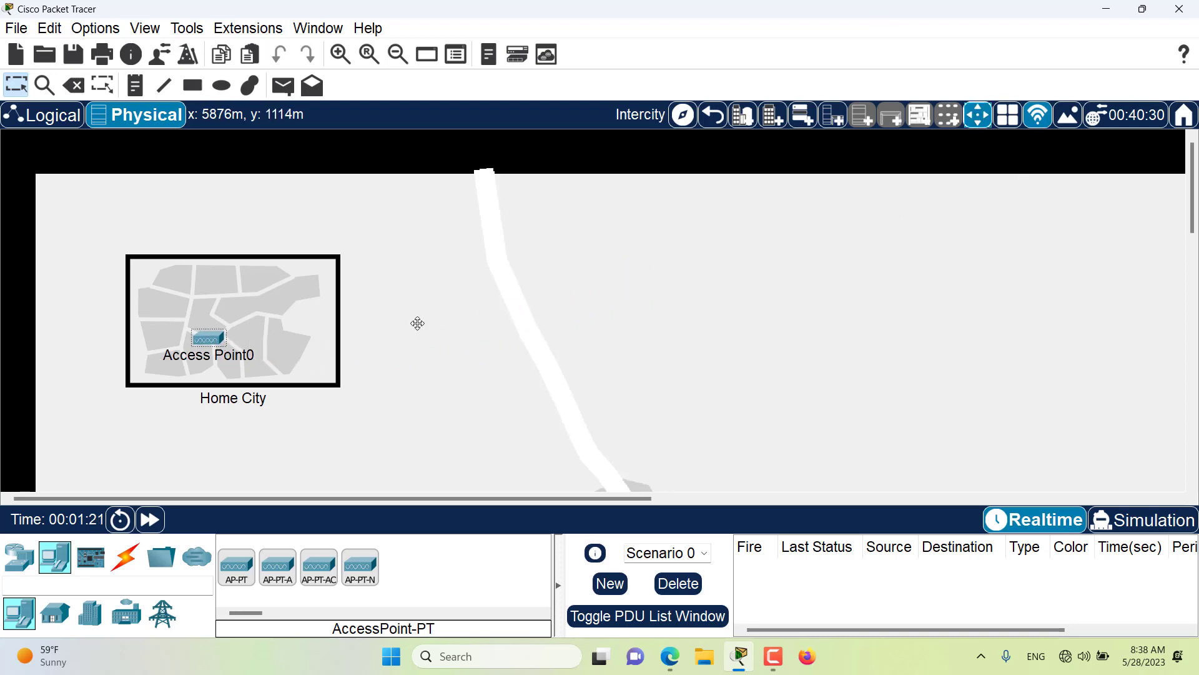
Step: Move Access Point0 into Home City, then start relocating it toward the Corporate Office
click(212, 342)
mouse_move(225, 370)
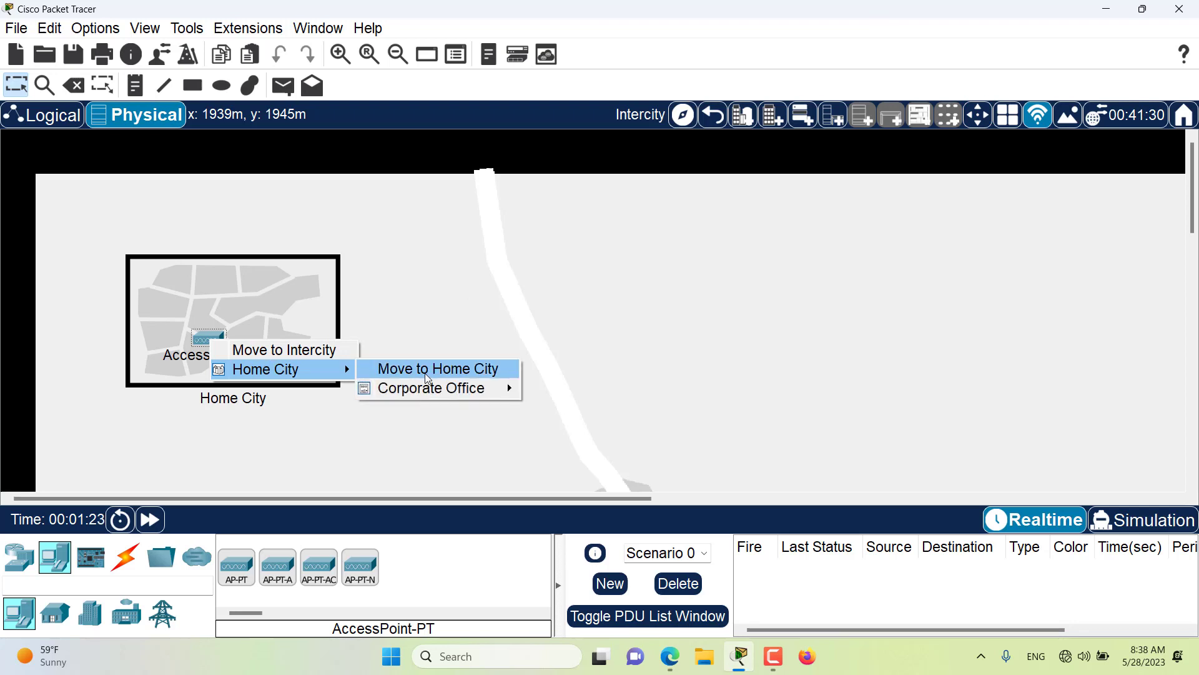
click(431, 369)
click(231, 333)
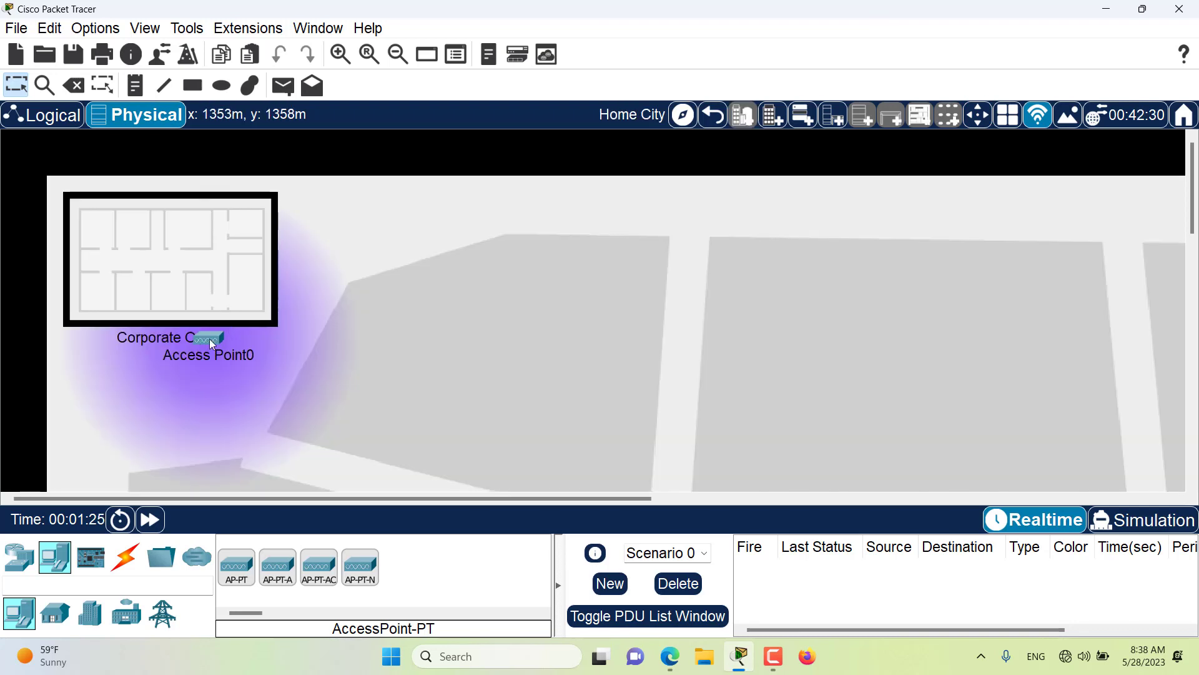
drag(212, 342, 605, 313)
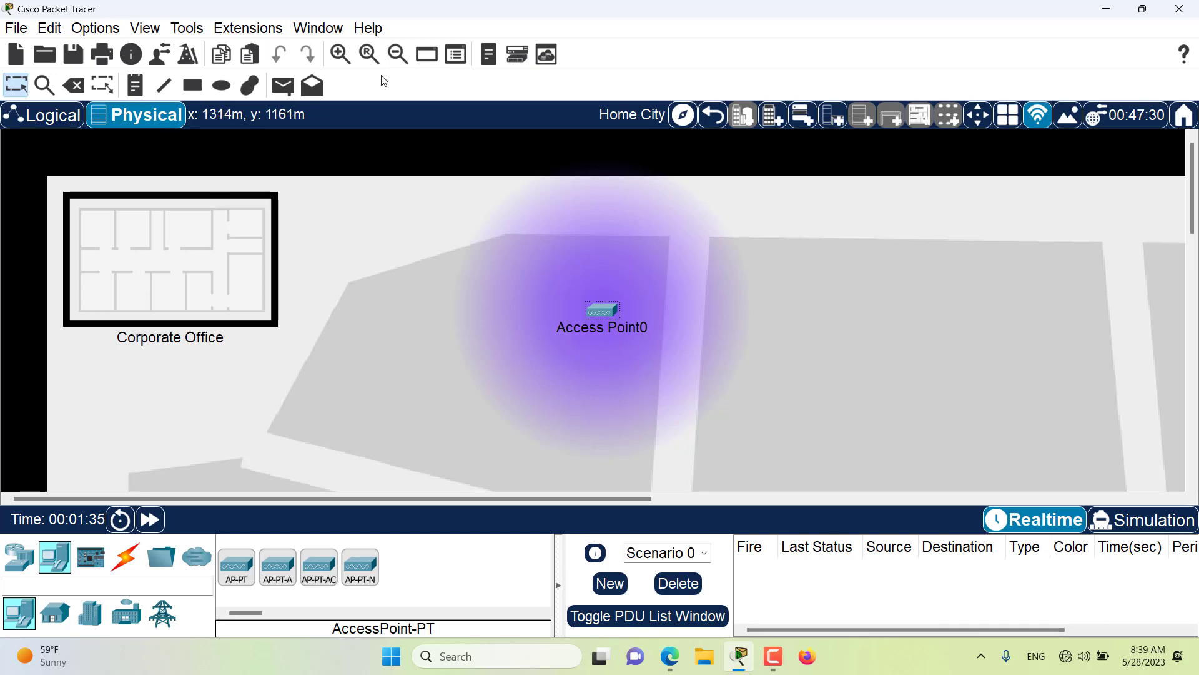
click(395, 60)
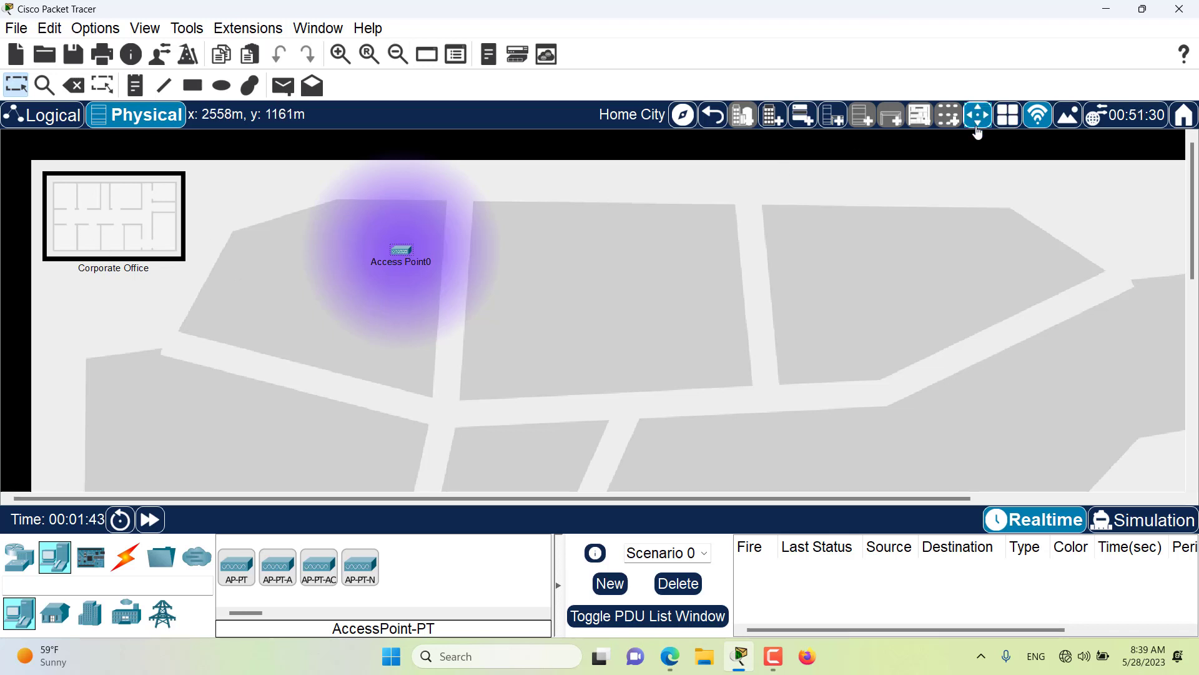
click(401, 251)
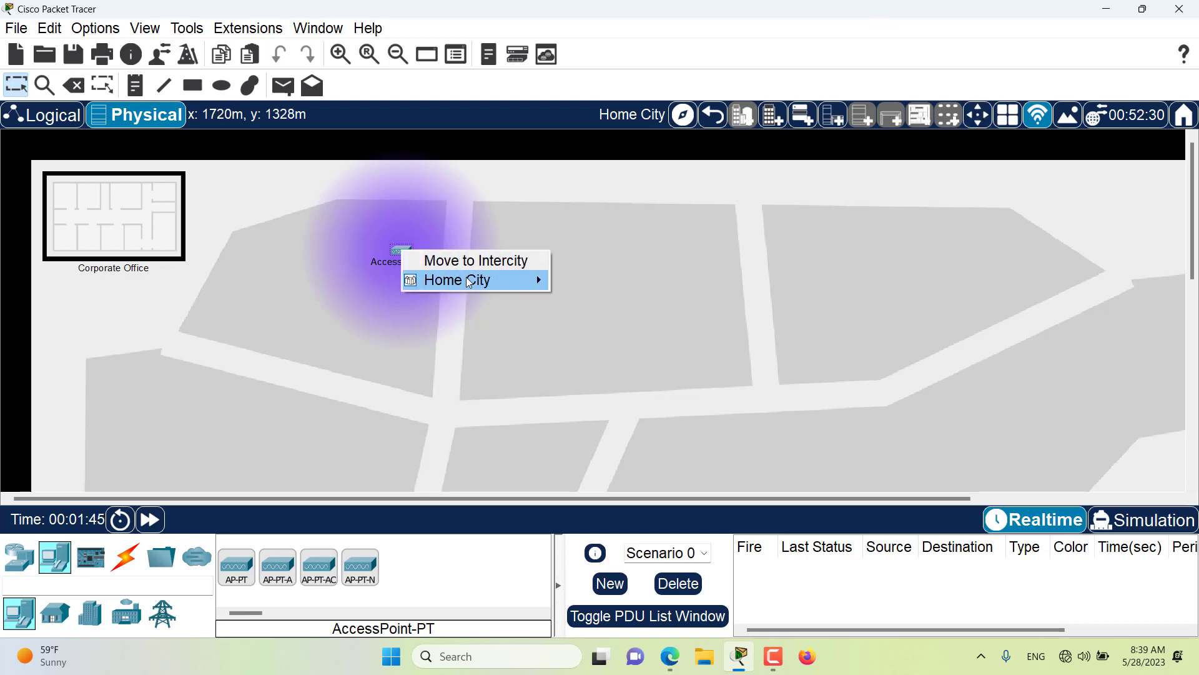
mouse_move(470, 281)
mouse_move(625, 299)
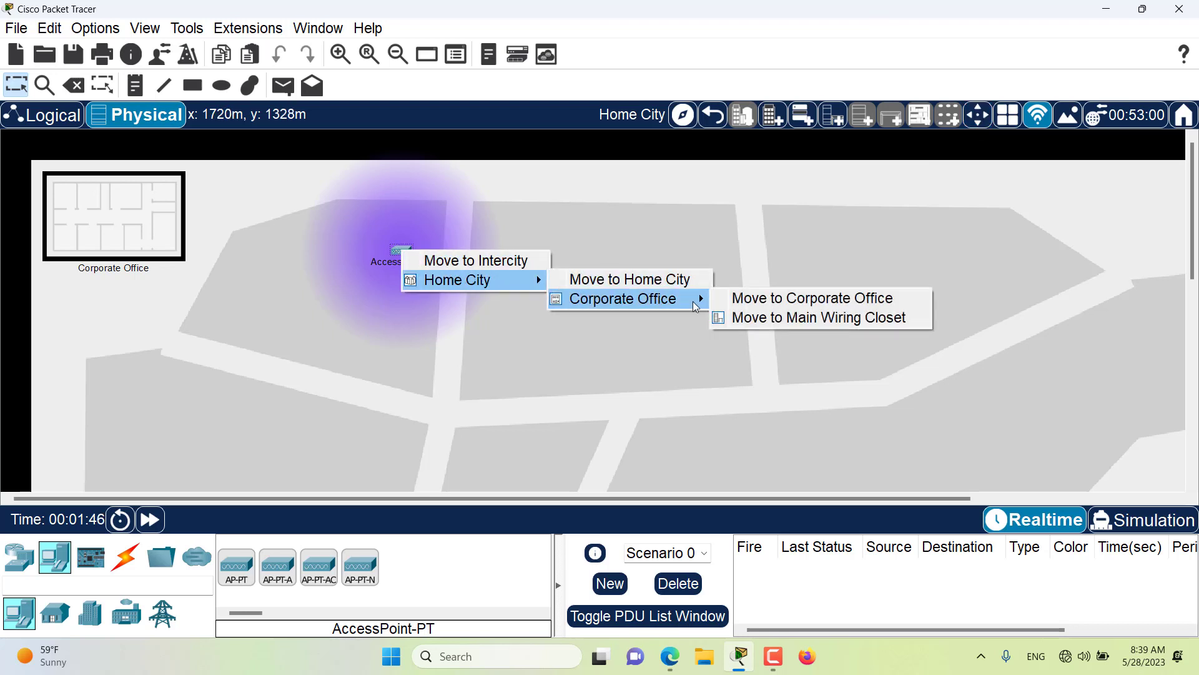
Step: Move Access Point0 into the Corporate Office and open its floor plan
click(784, 306)
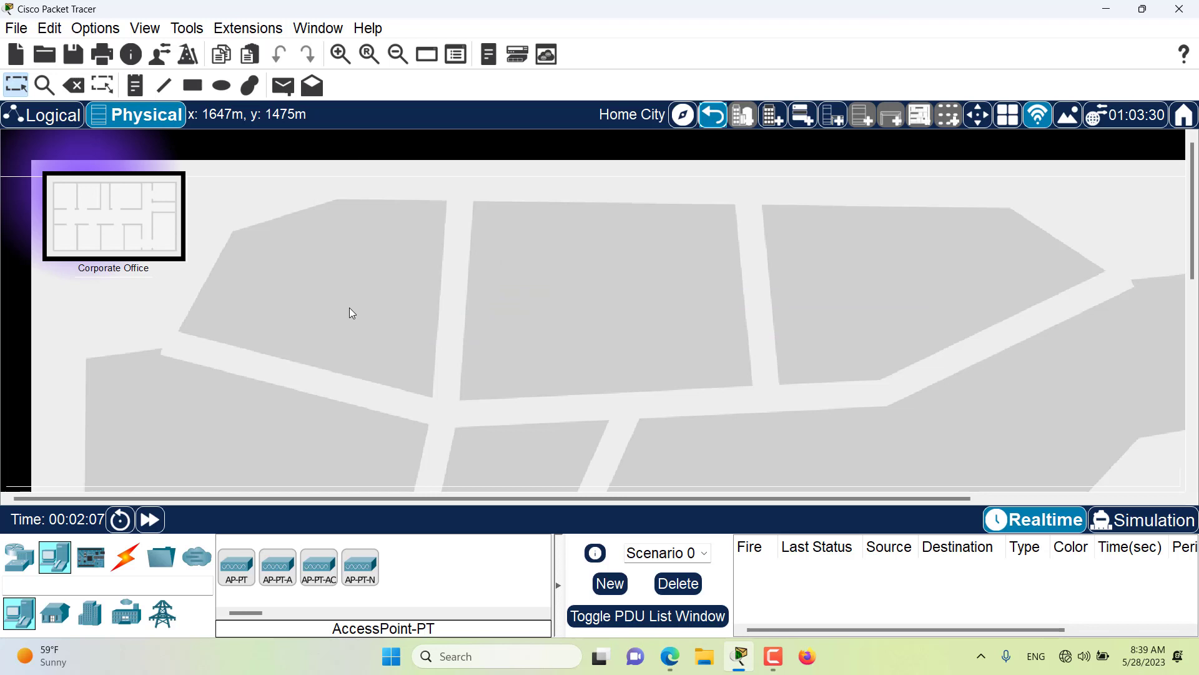
double_click(141, 218)
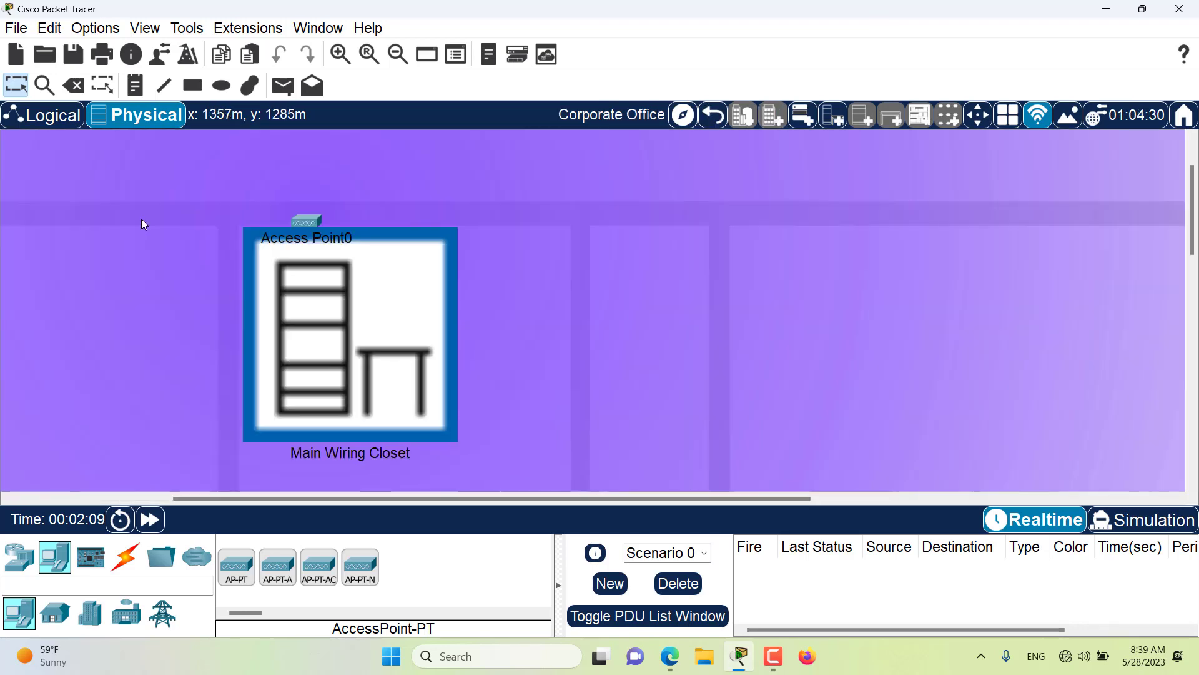
scroll(725, 325, down, 2)
scroll(728, 330, up, 3)
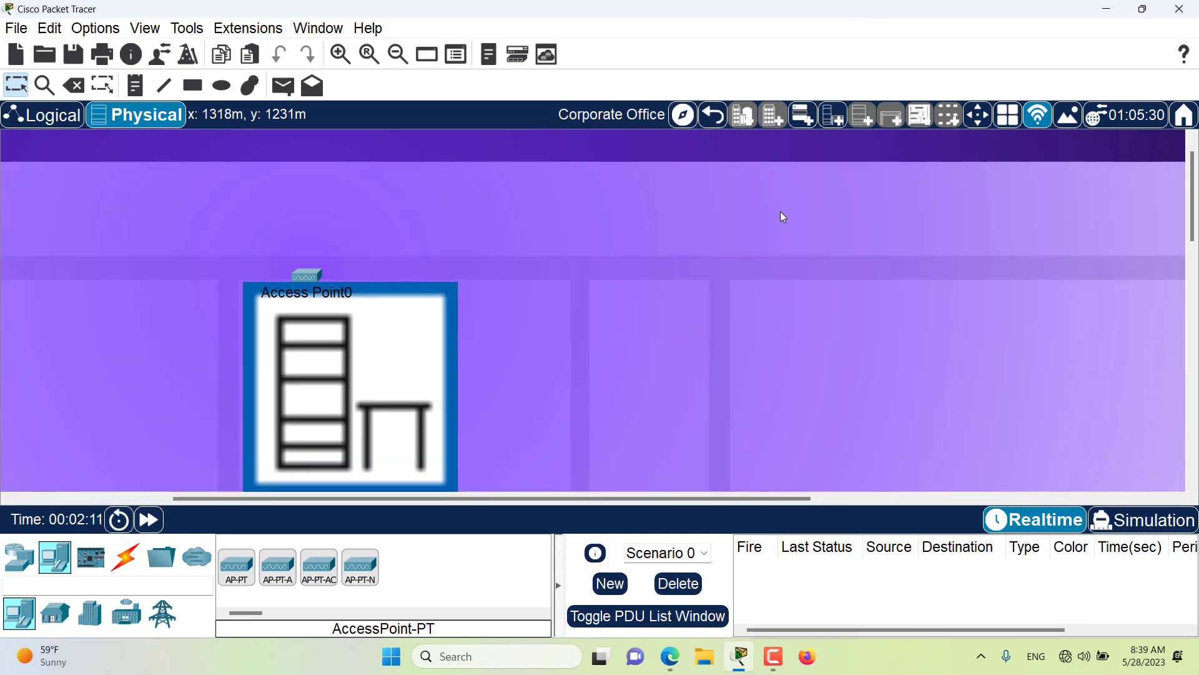
Step: Frame the whole office floor and place Access Point0 in the right-hand room
click(348, 63)
click(348, 63)
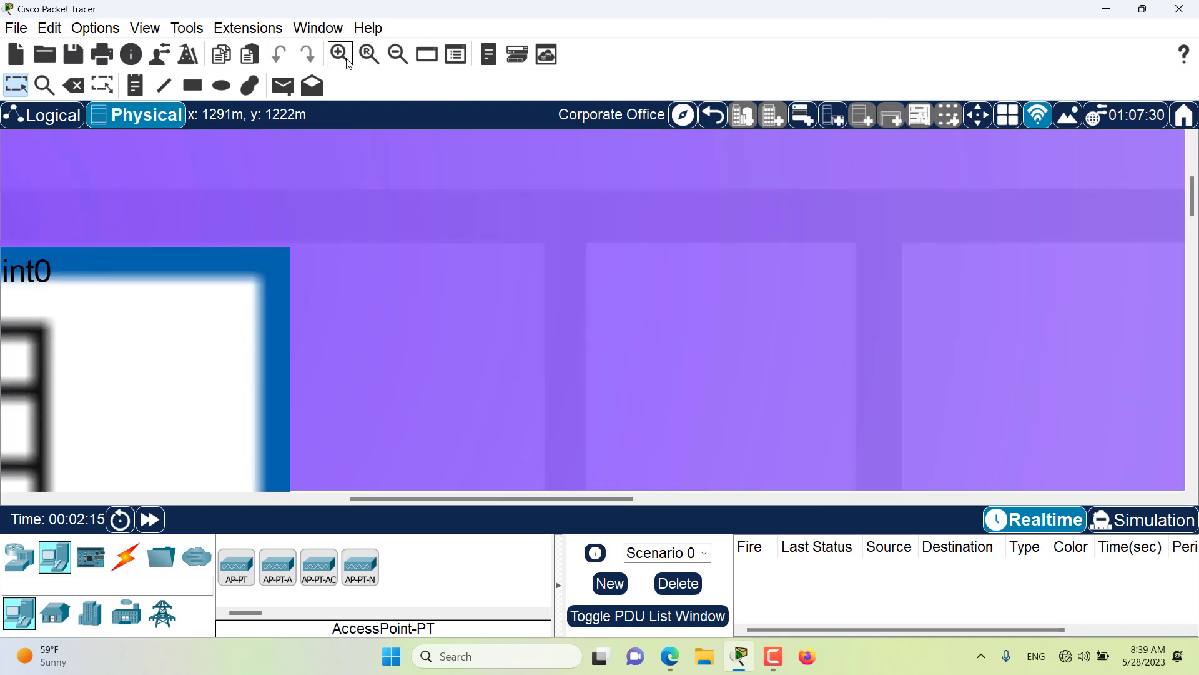
click(398, 54)
click(398, 55)
click(398, 54)
click(398, 54)
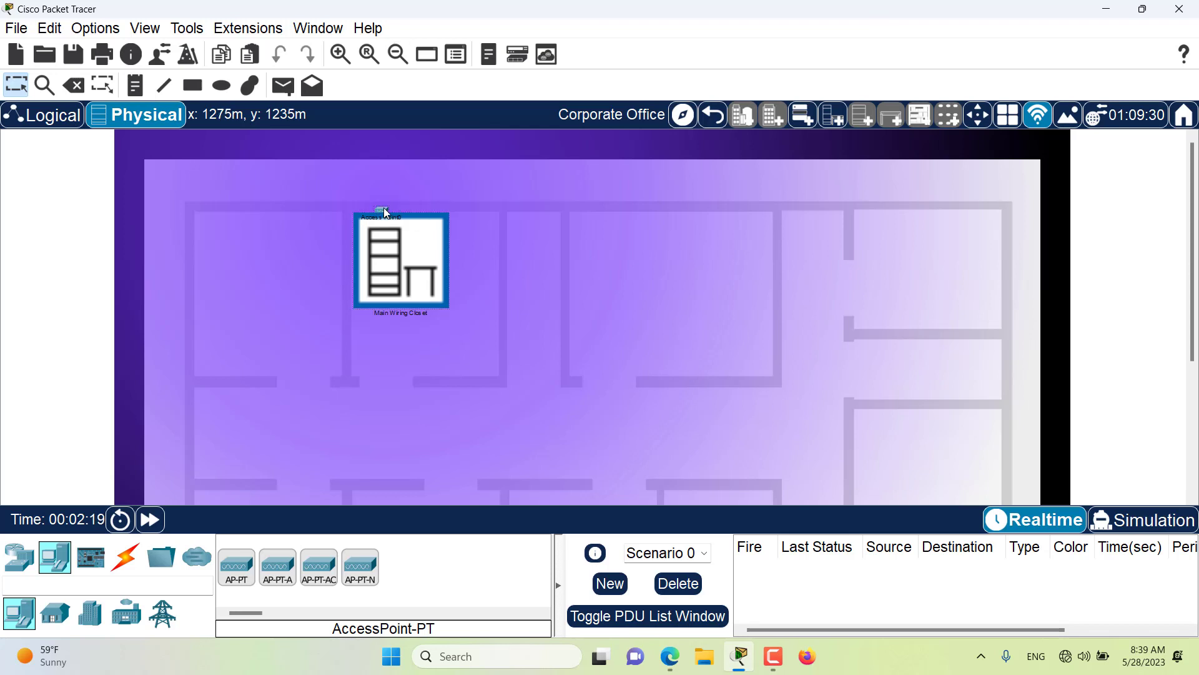
drag(386, 213, 778, 276)
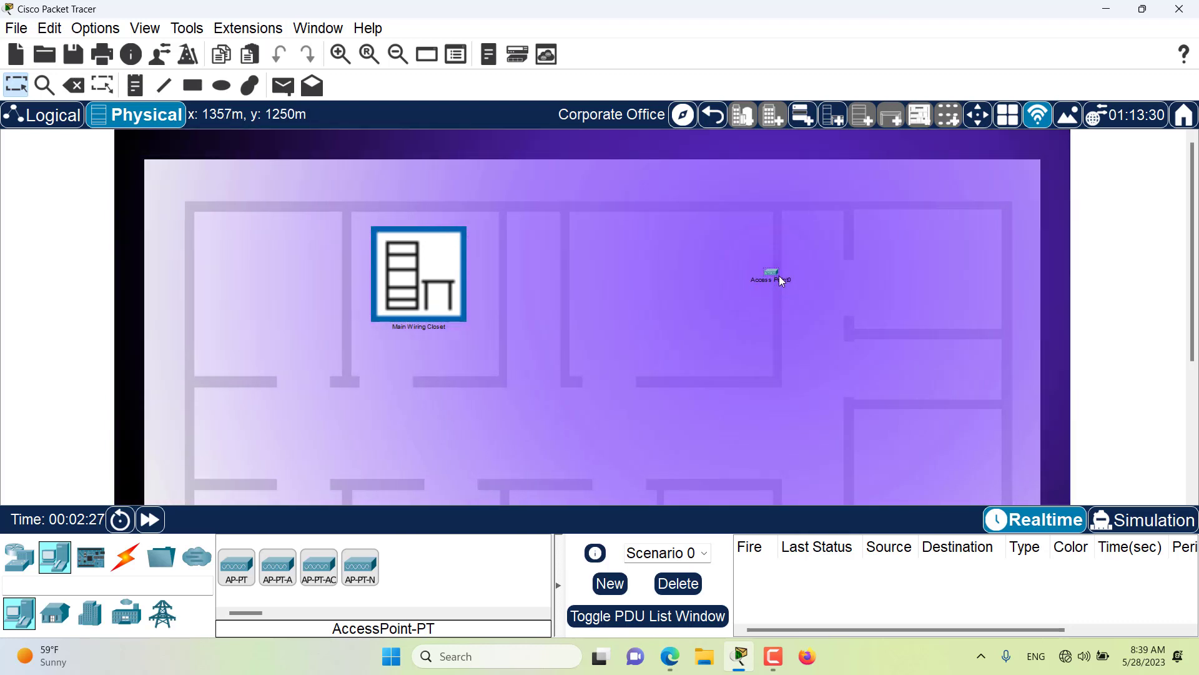
Step: Set Access Point0's Port 1 coverage range to 50 feet
click(771, 279)
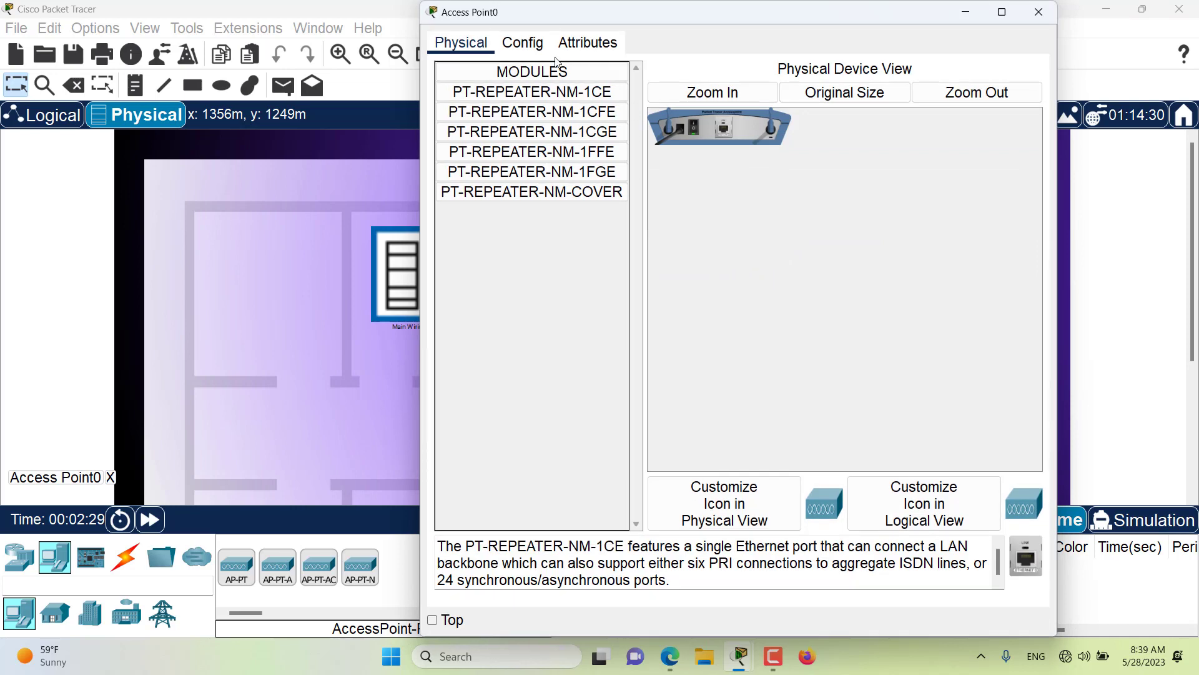
click(523, 43)
click(507, 158)
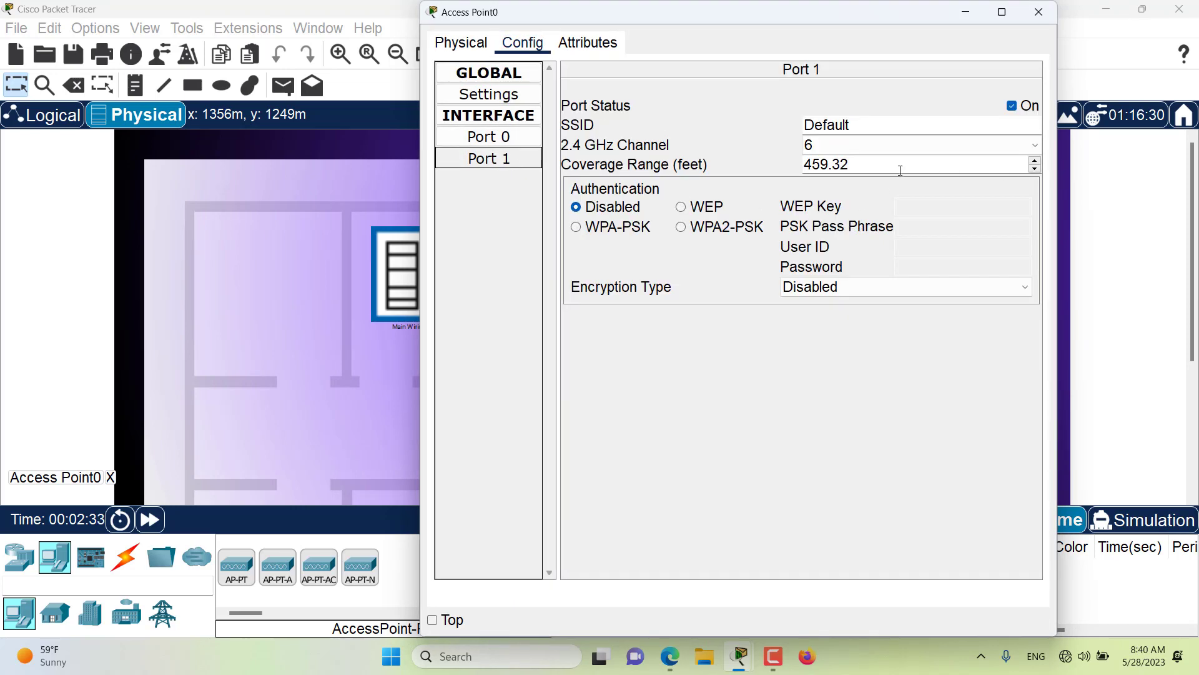
drag(900, 171, 773, 166)
text(5)
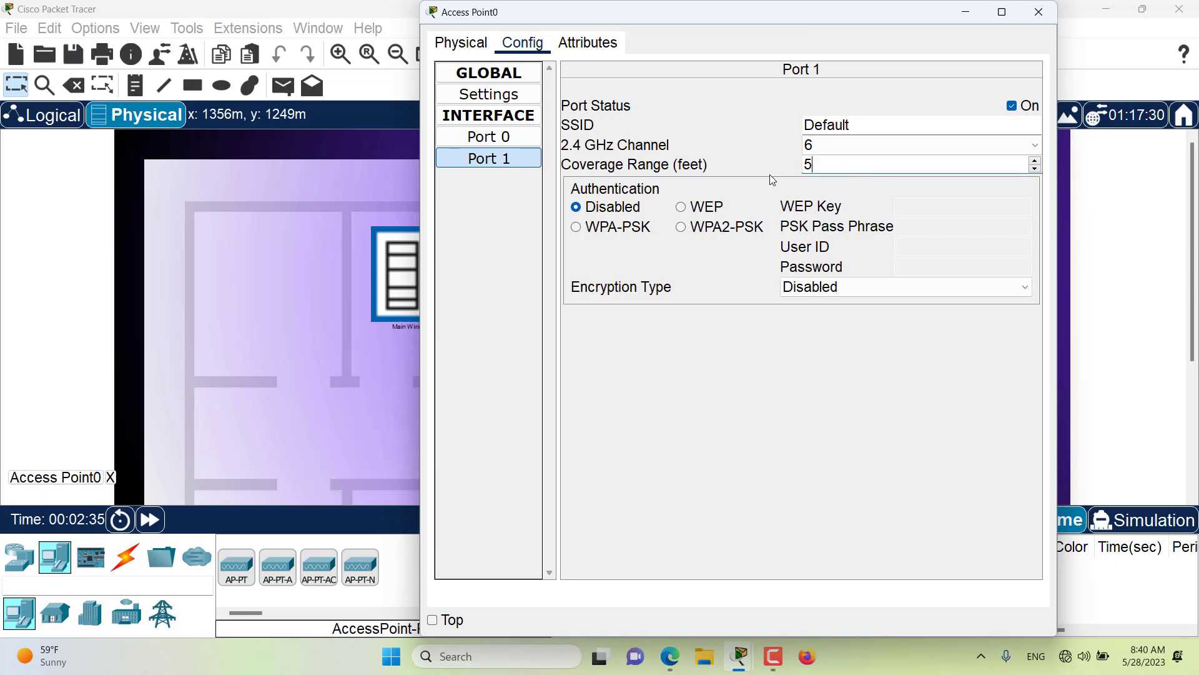
text(0)
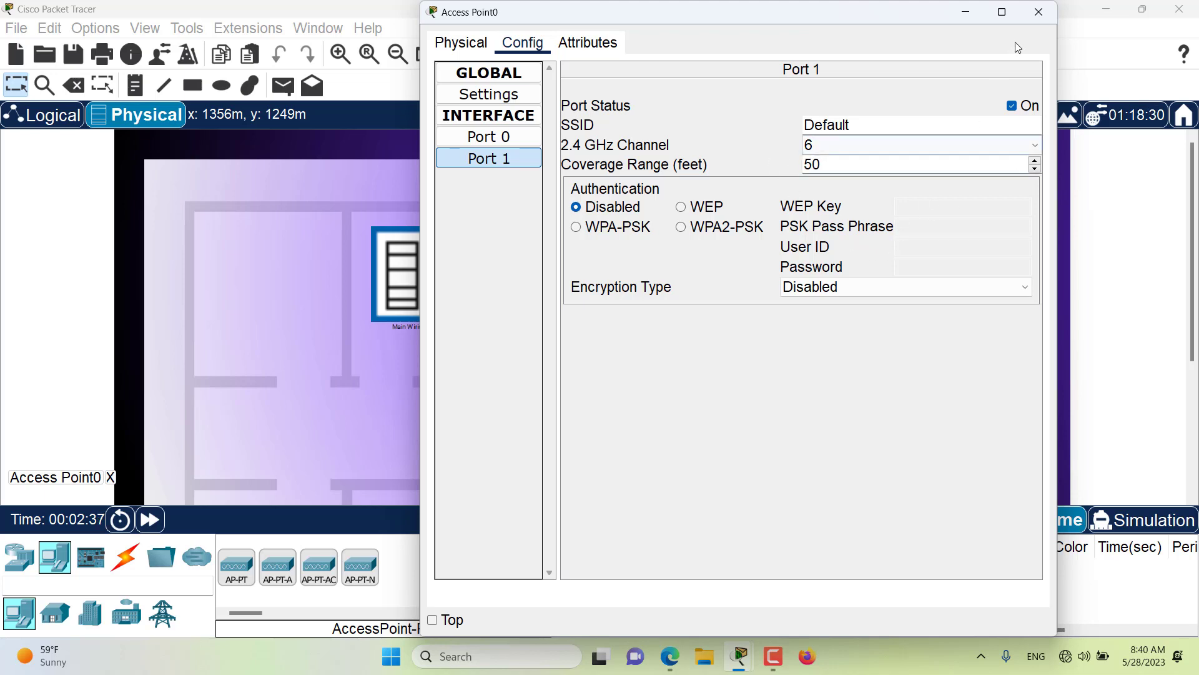
click(1035, 12)
drag(767, 276, 873, 263)
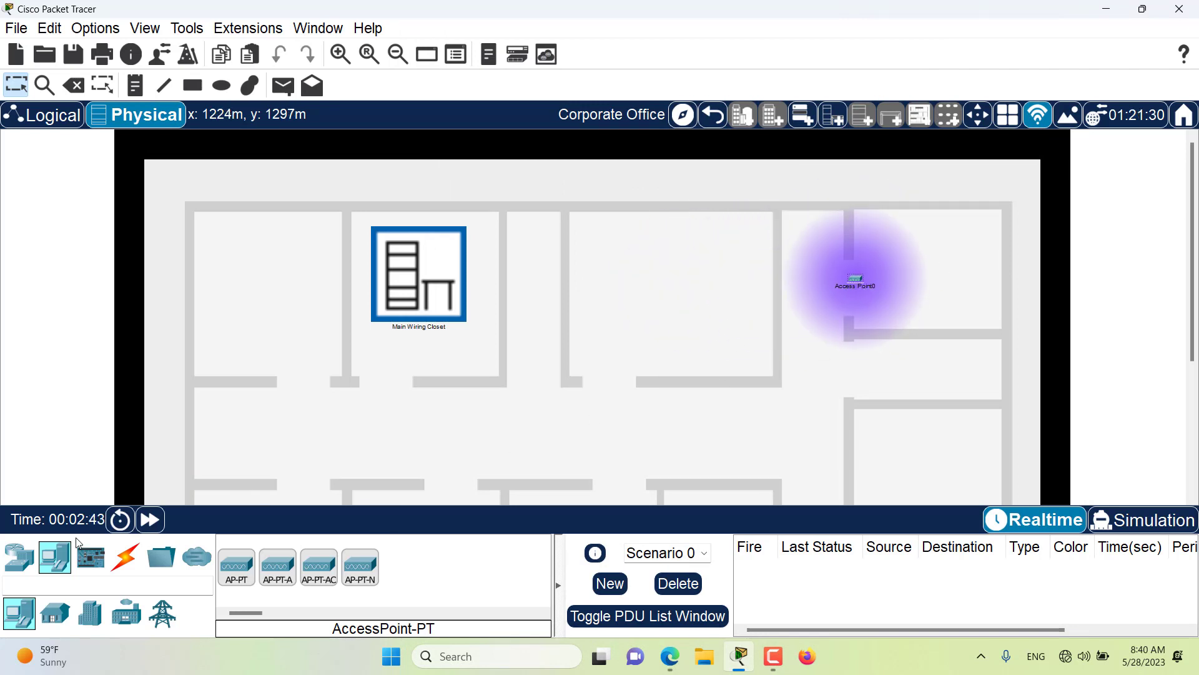
Step: Place Laptop0 from End Devices right beside Access Point0 on the office floor
click(18, 558)
click(55, 614)
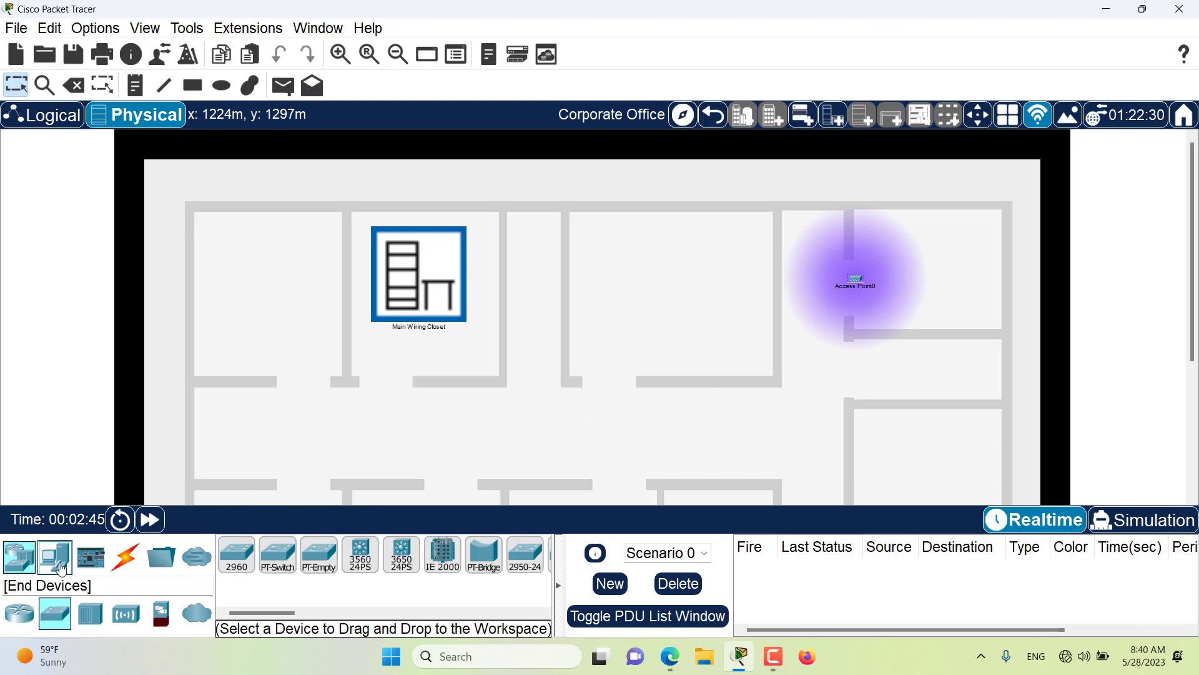
click(55, 558)
drag(276, 559, 825, 306)
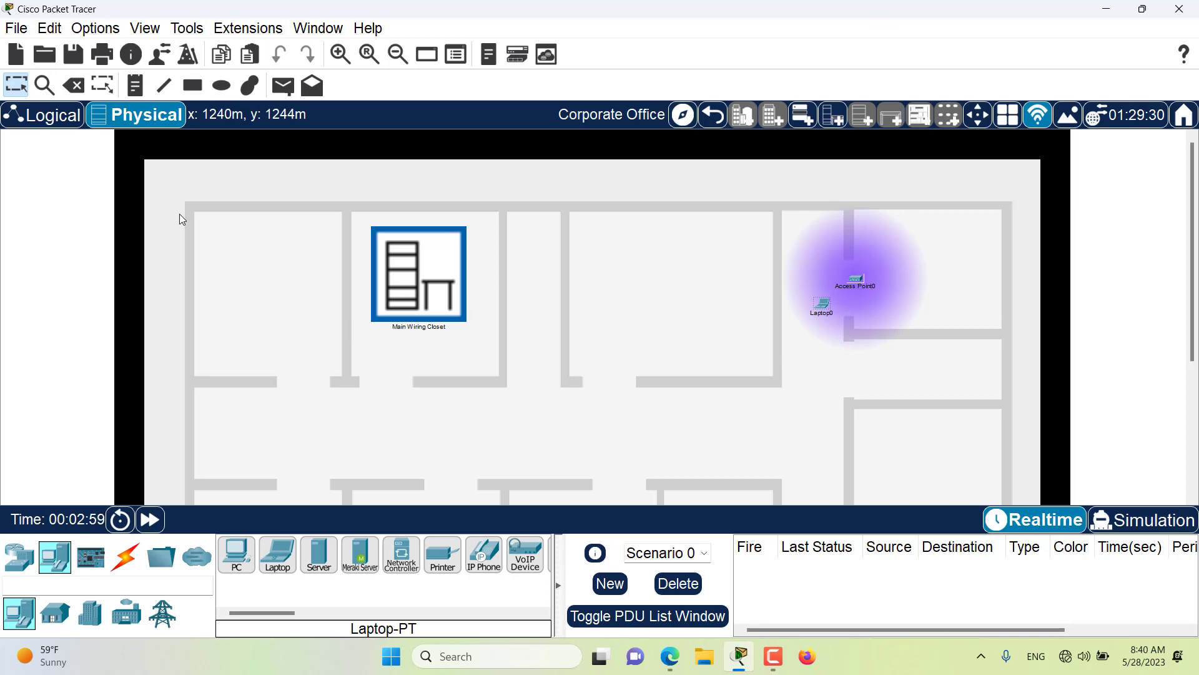
Step: Return to the Intercity map and place a cell tower found by searching 'ce'
click(713, 116)
click(713, 116)
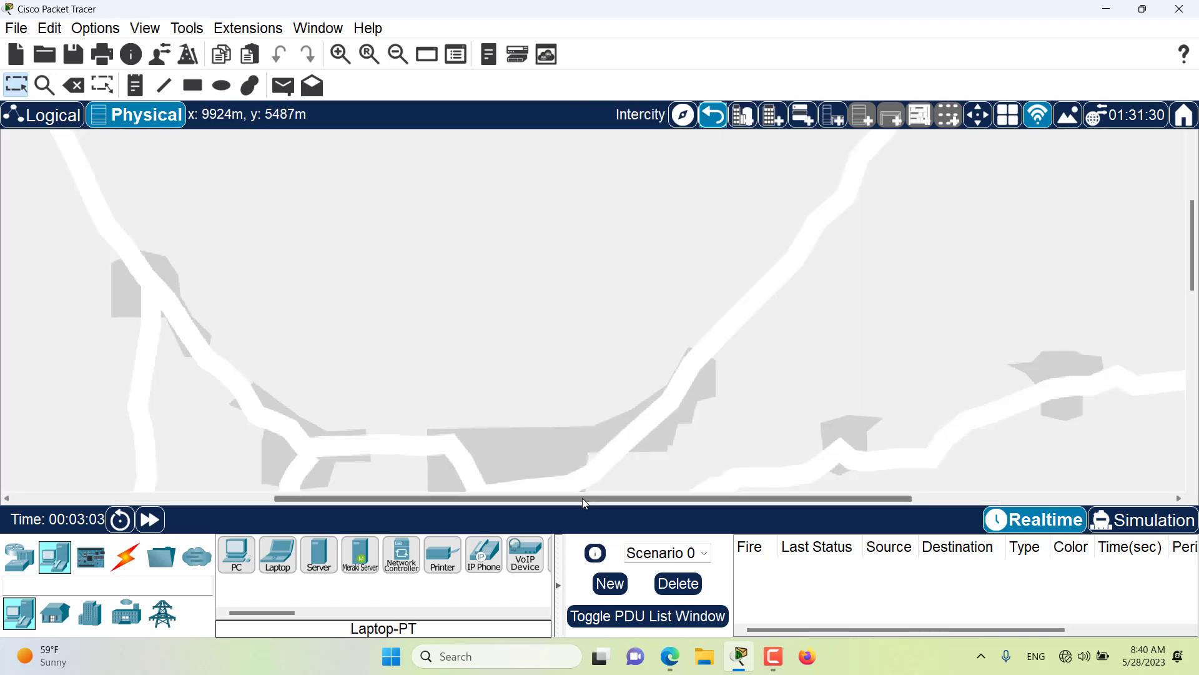
drag(582, 497, 328, 497)
scroll(736, 255, up, 5)
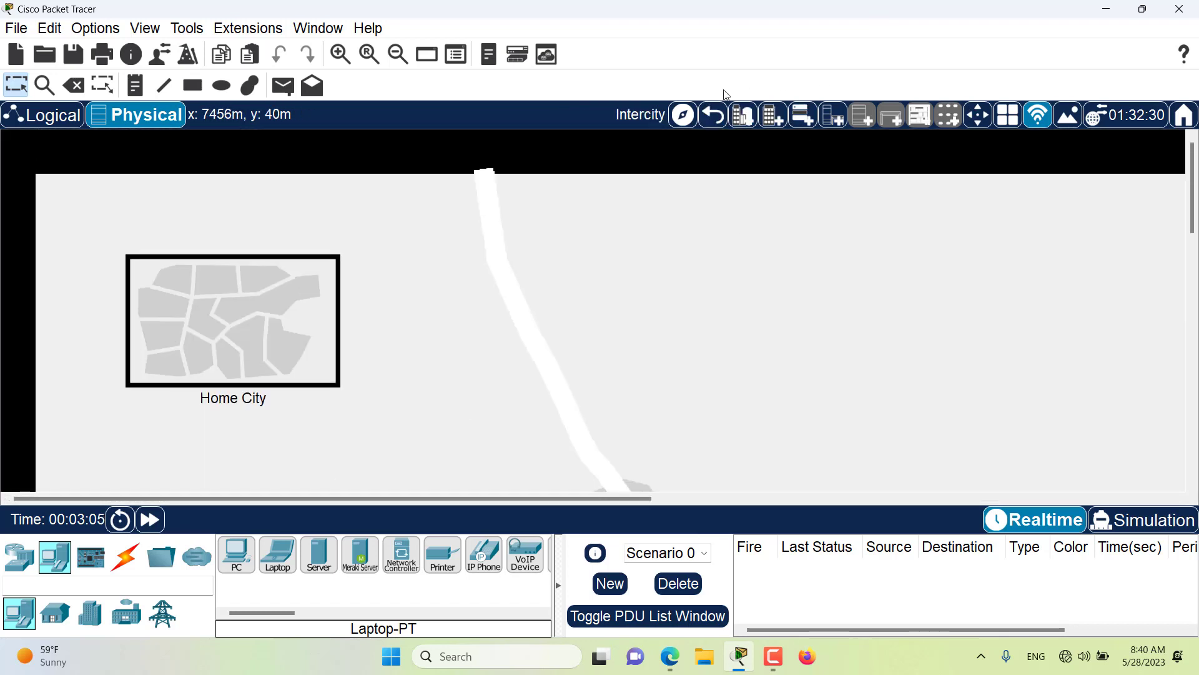
click(76, 583)
text(ce)
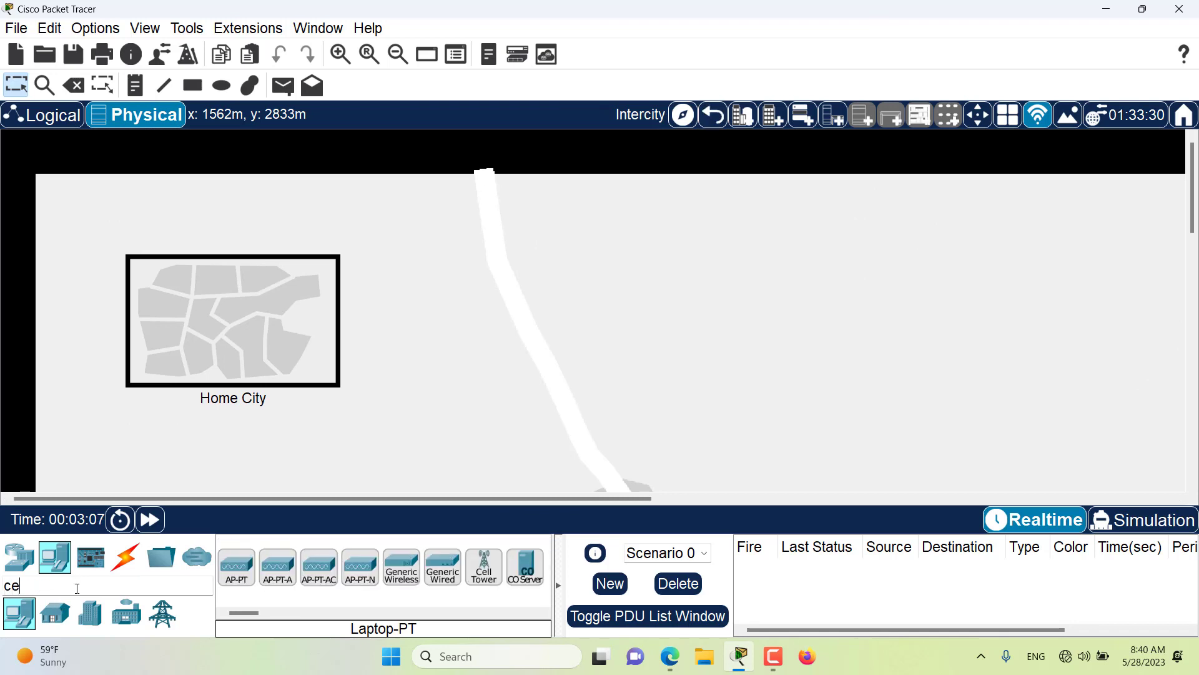
click(484, 566)
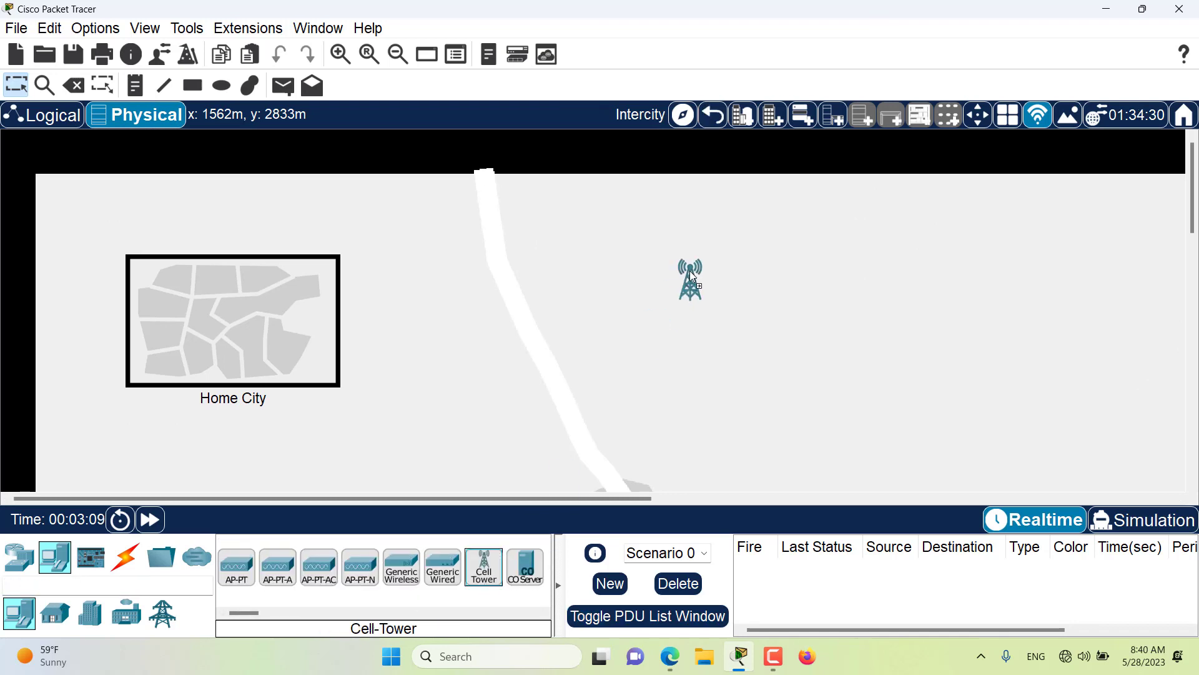
click(696, 250)
drag(696, 251, 558, 267)
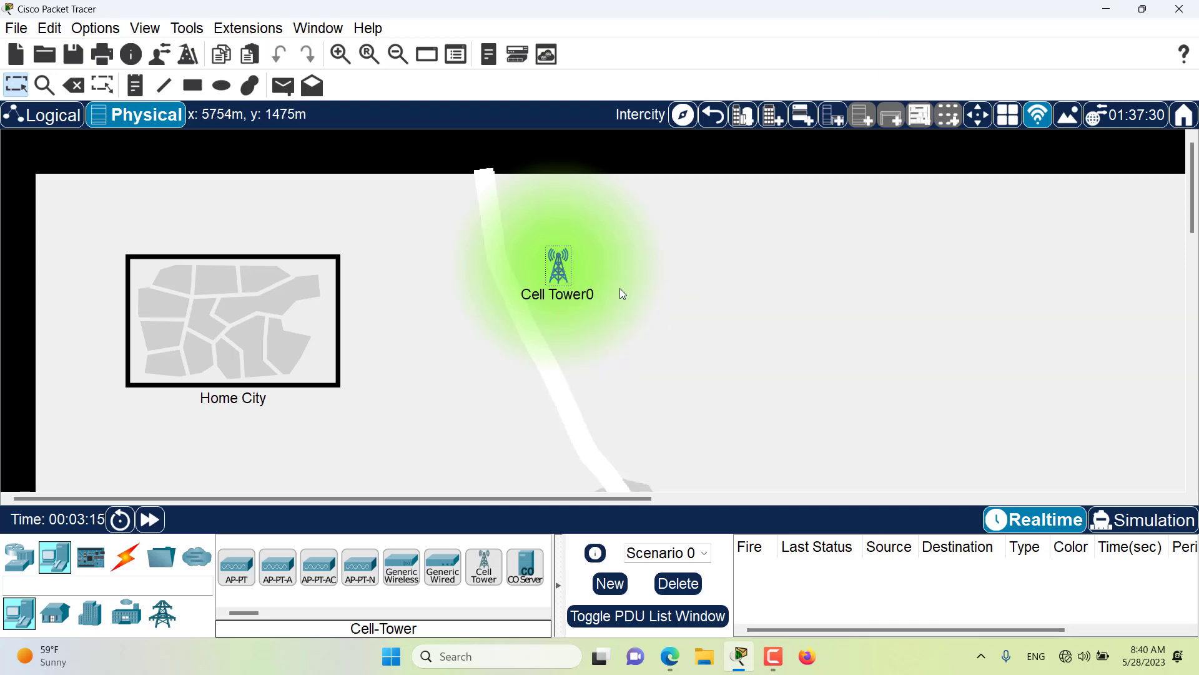
Step: Move Cell Tower0 into Home City and drag it to the map's centre
click(977, 115)
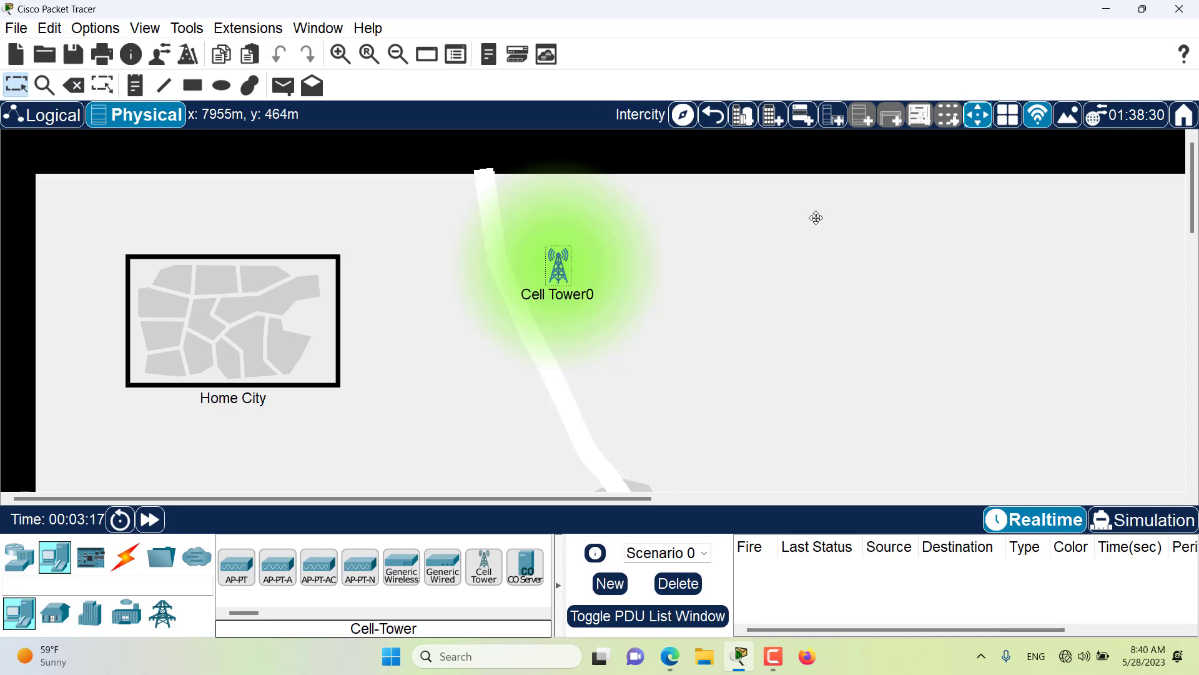
click(564, 267)
mouse_move(644, 296)
click(796, 297)
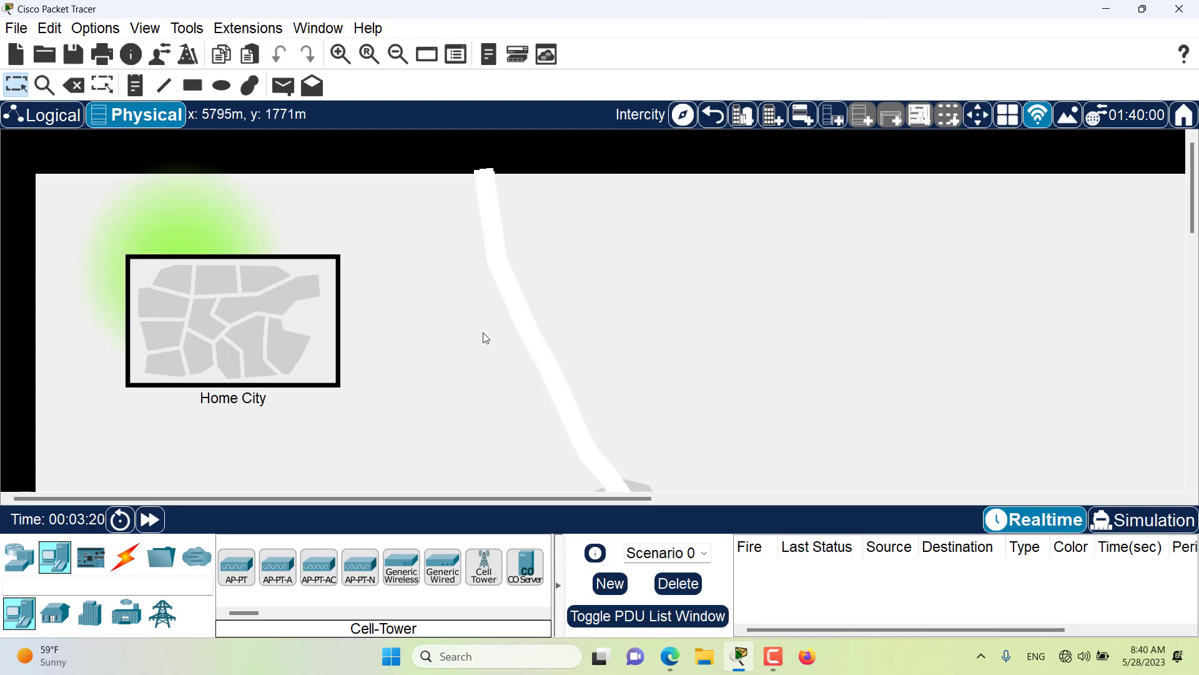
click(341, 345)
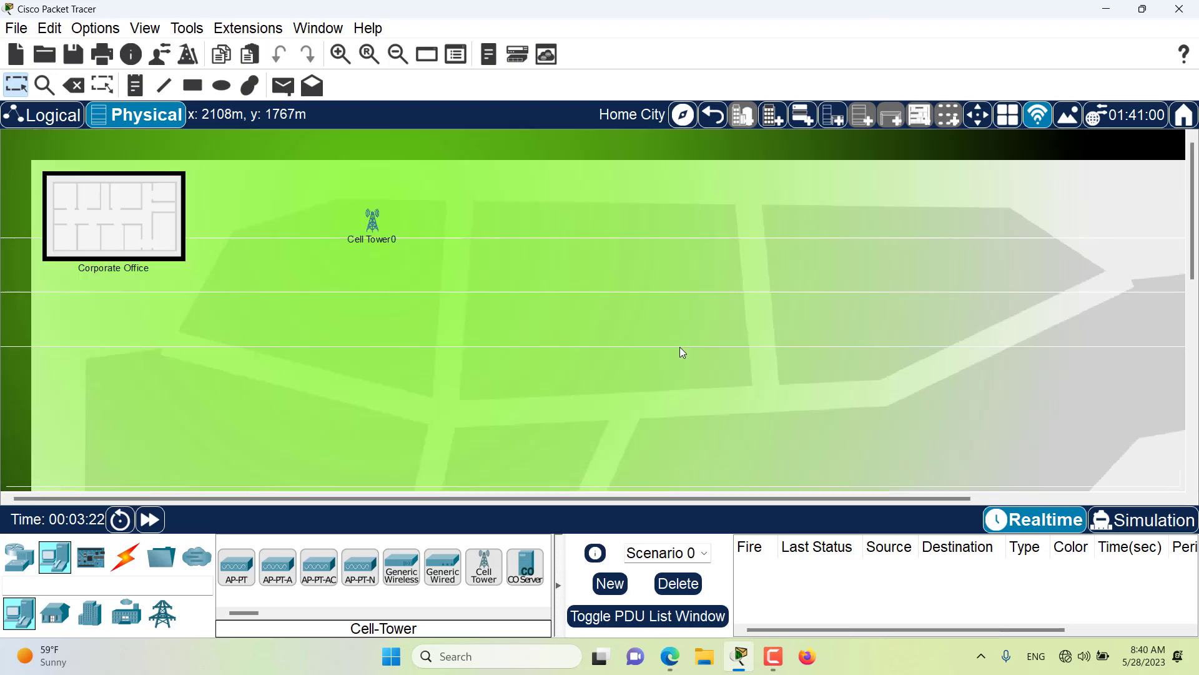
click(388, 64)
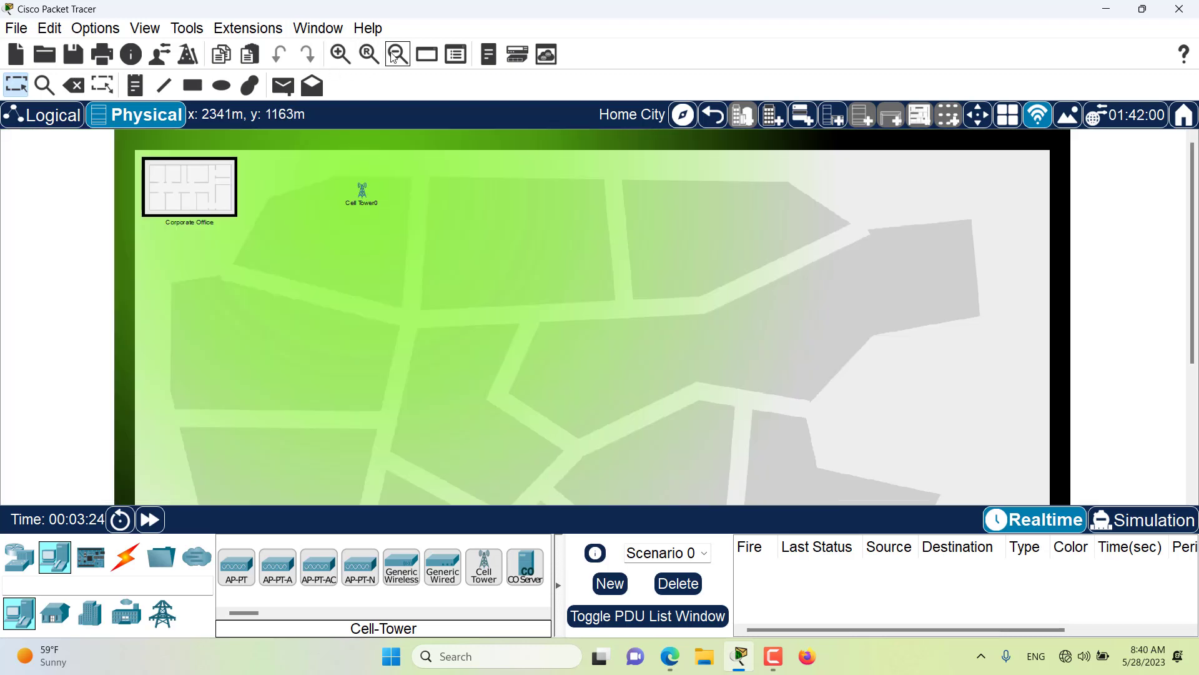
click(388, 64)
drag(453, 209, 562, 288)
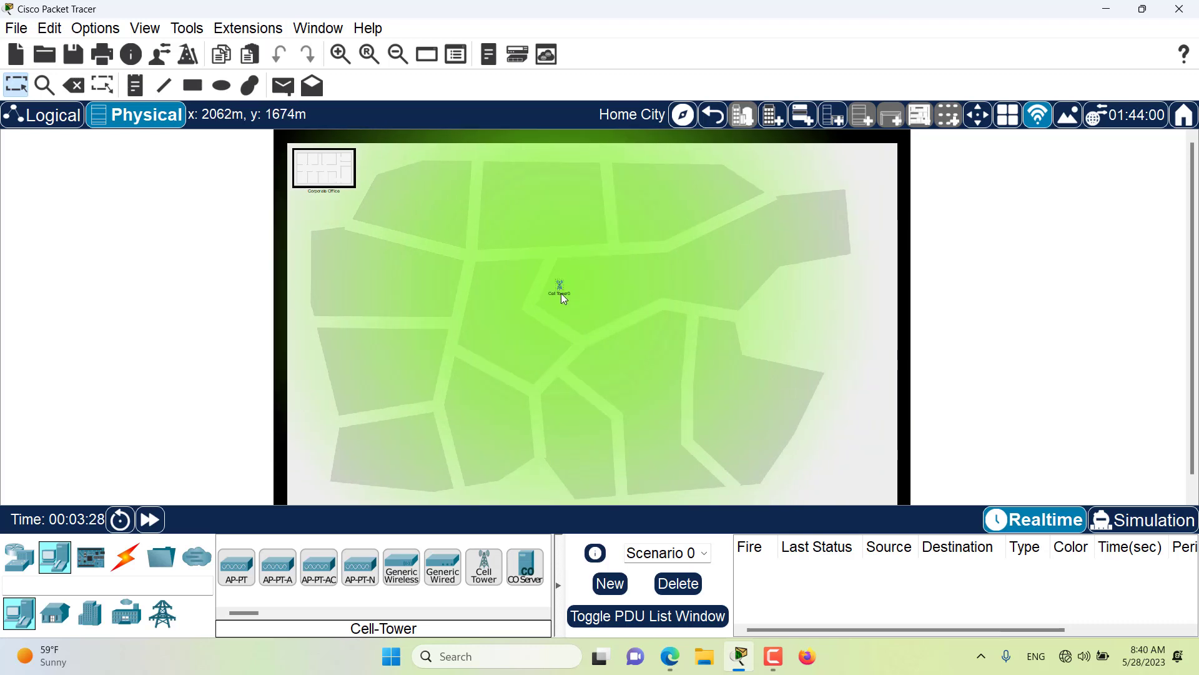
Step: Change Cell Tower0's 3G/4G Server1 coverage range from 1000 to 300 feet
click(561, 287)
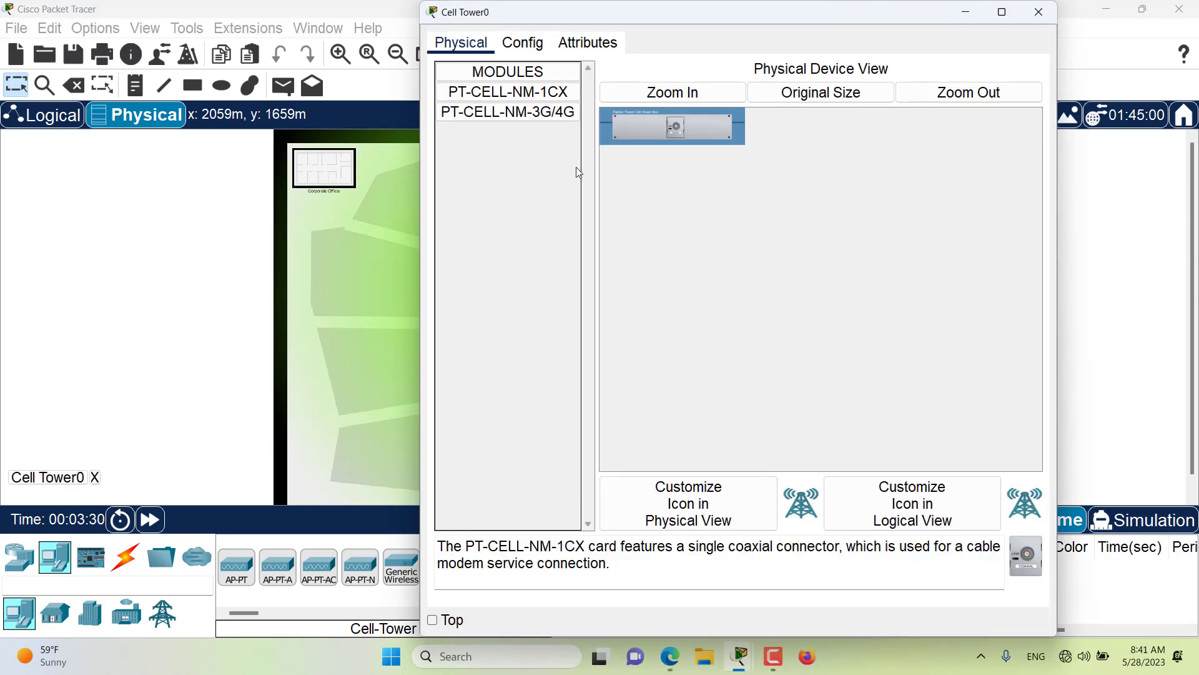
click(523, 44)
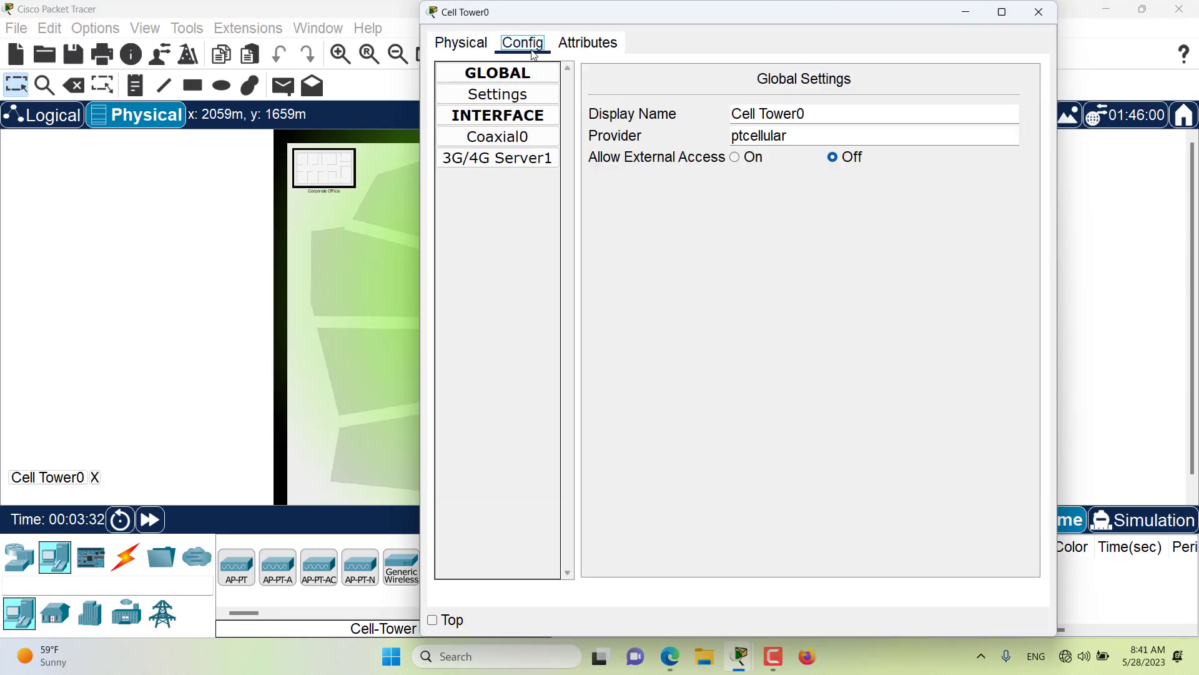
click(512, 161)
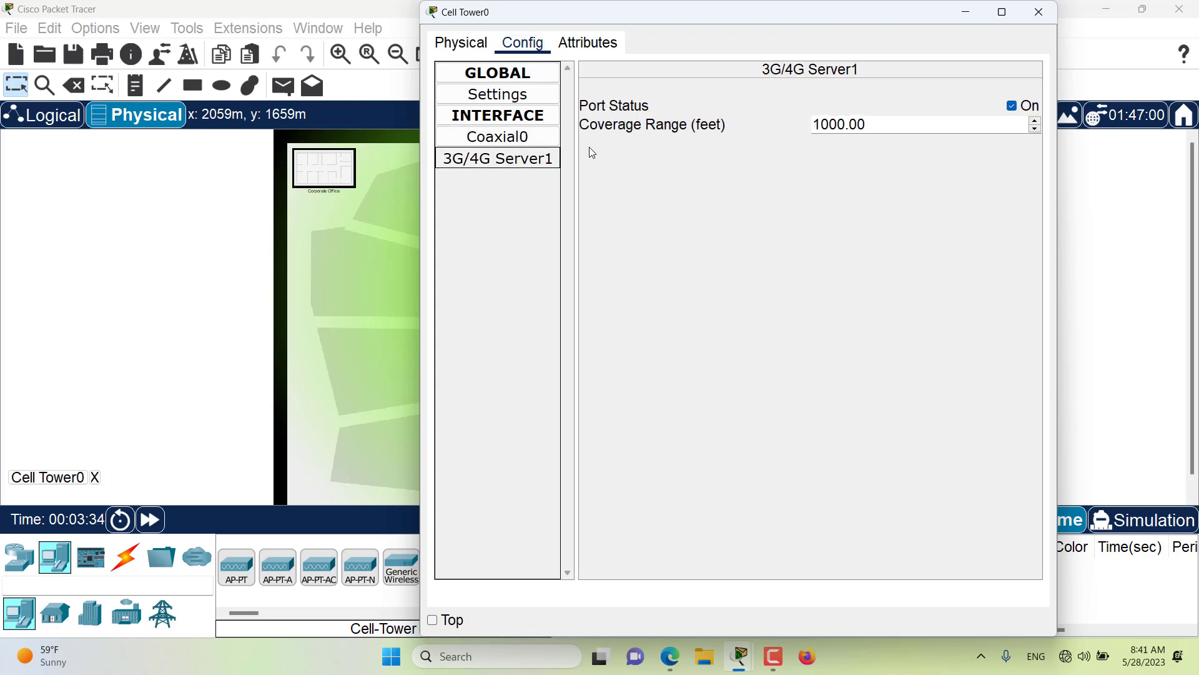
click(908, 123)
drag(861, 124, 812, 137)
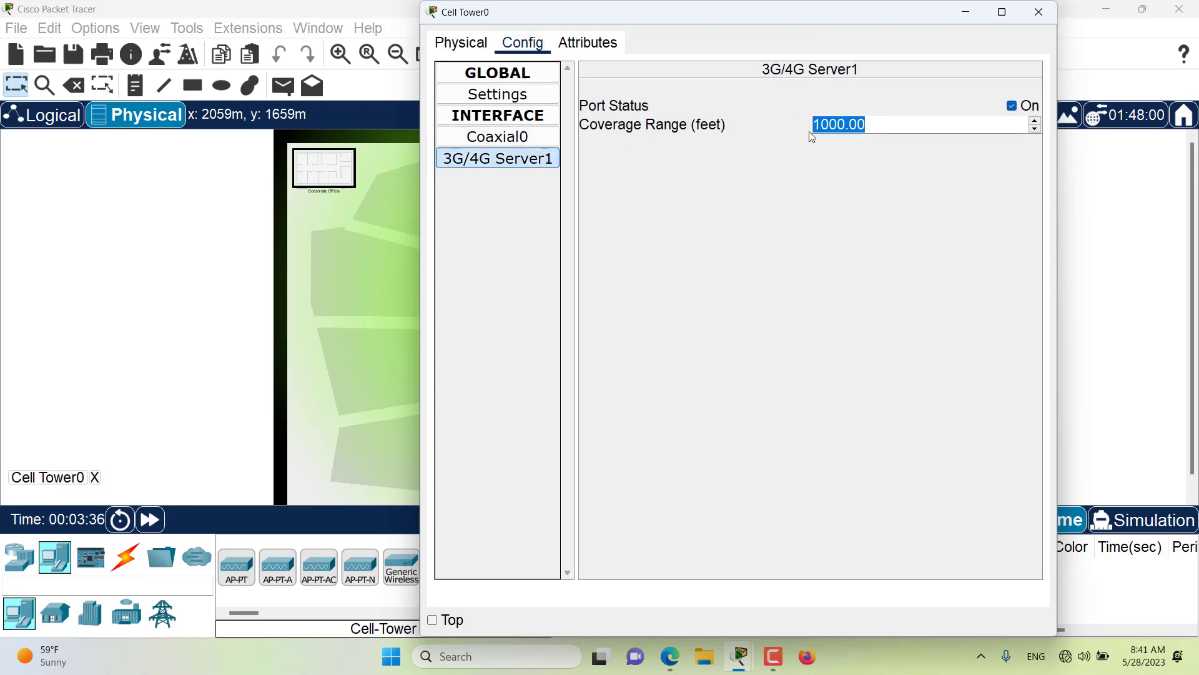
click(1035, 129)
click(890, 127)
drag(890, 126, 718, 134)
text(3)
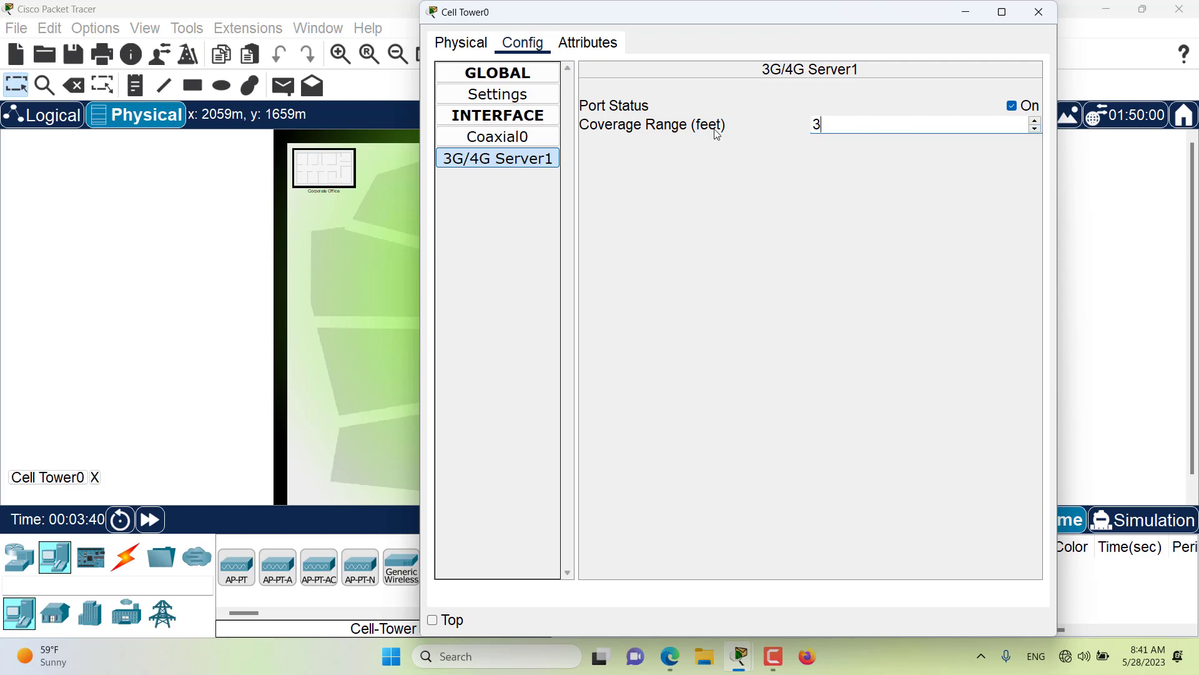
text(00)
key(Return)
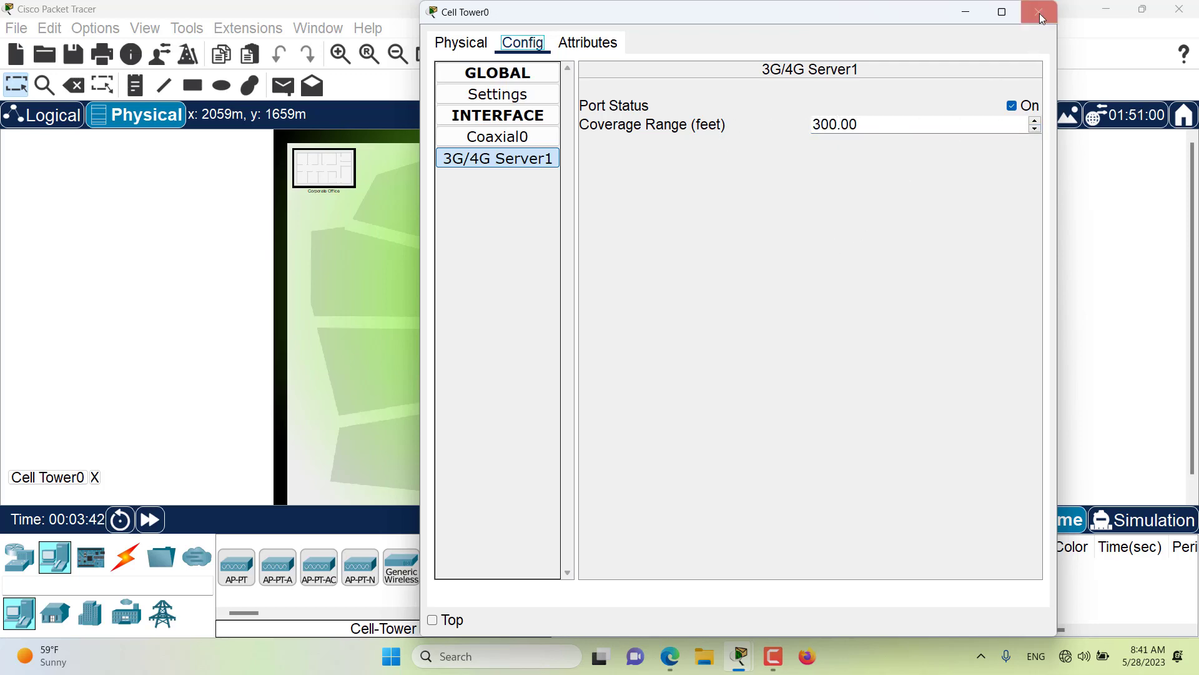
click(1039, 12)
mouse_move(564, 284)
mouse_down()
mouse_move(652, 269)
mouse_move(545, 216)
mouse_move(565, 275)
mouse_up()
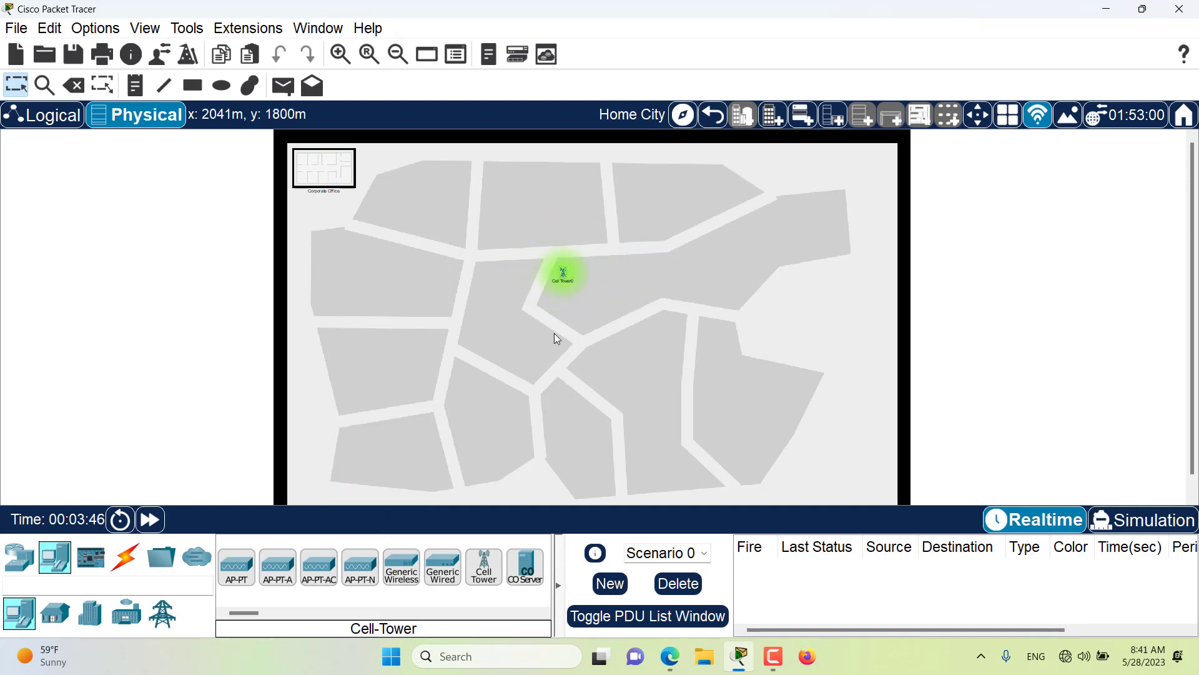
Step: Zoom in near the tower and place PC0 and PC1 above it
click(19, 556)
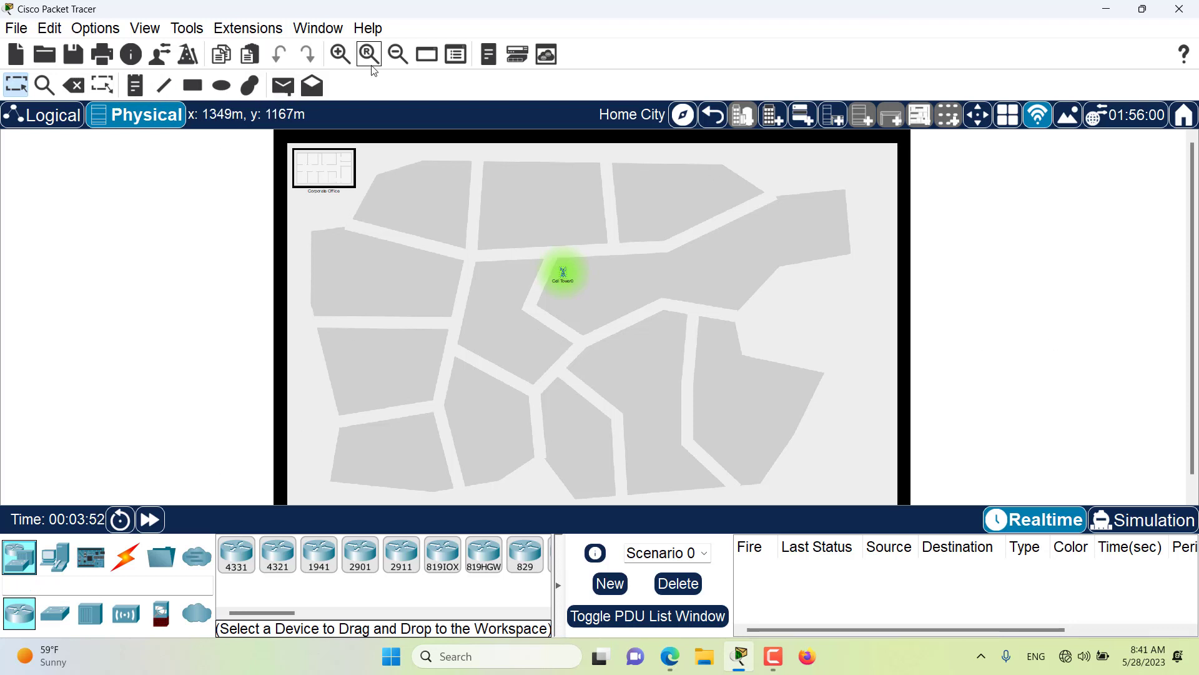
click(341, 54)
click(340, 54)
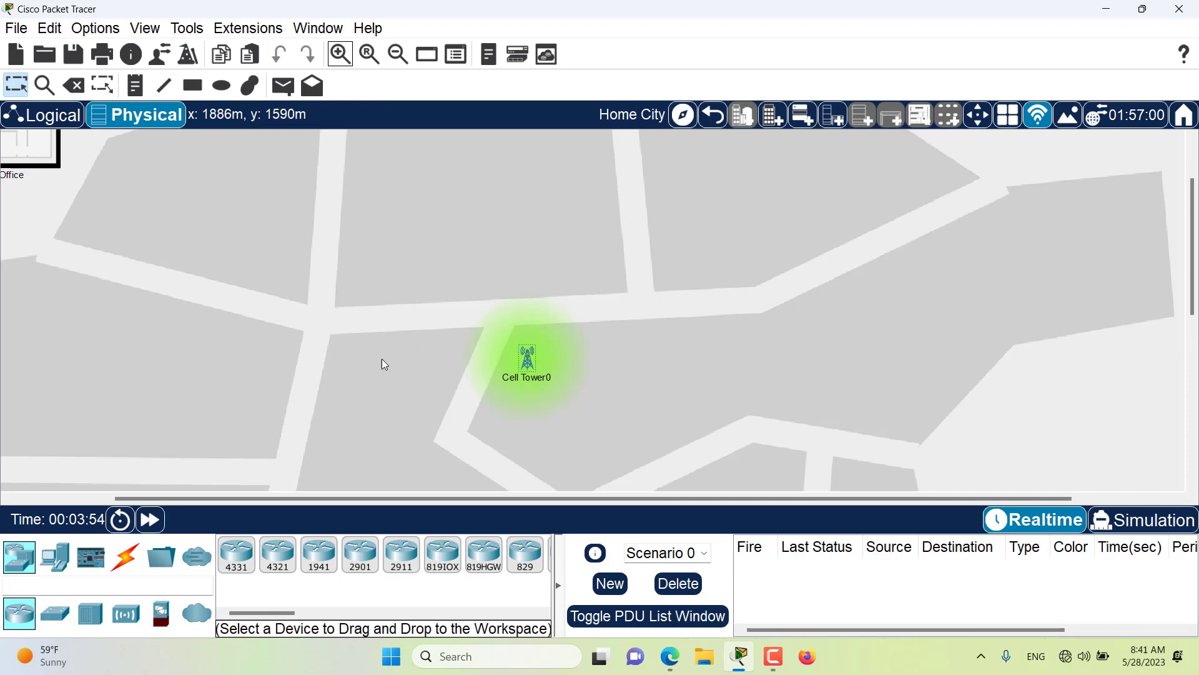
click(55, 556)
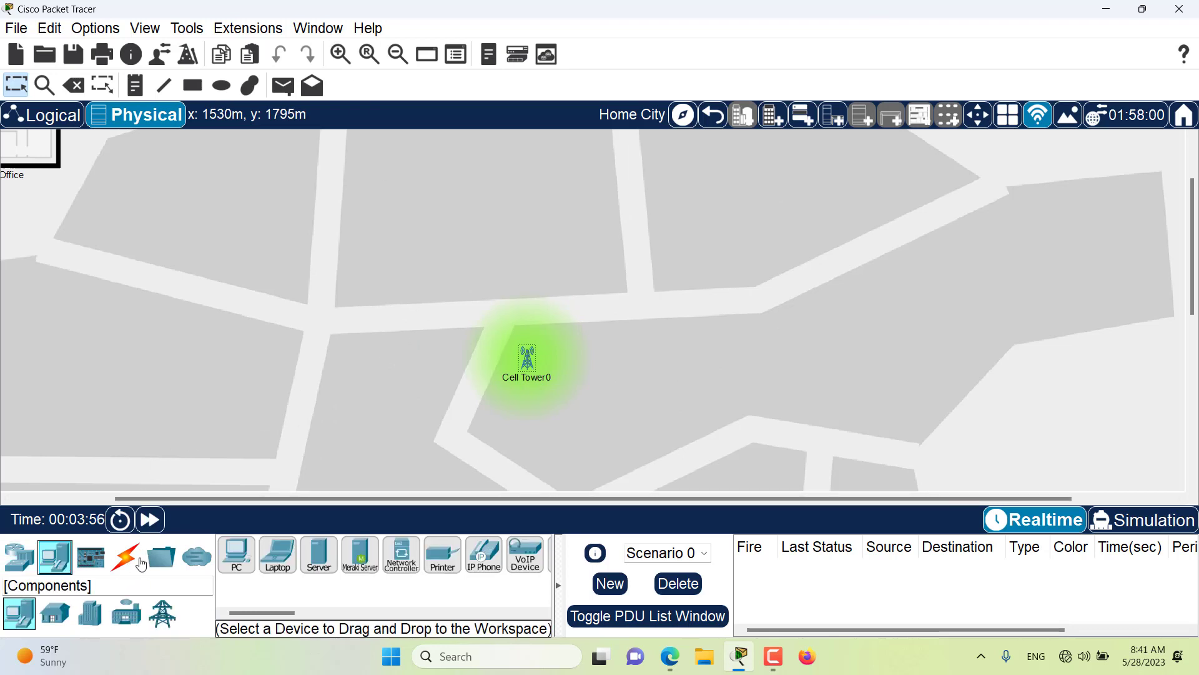
drag(243, 550, 221, 255)
drag(237, 553, 373, 236)
Step: Cable PC0 to PC1 automatically, then drag PC1 far right to lengthen the cable
click(126, 556)
click(236, 554)
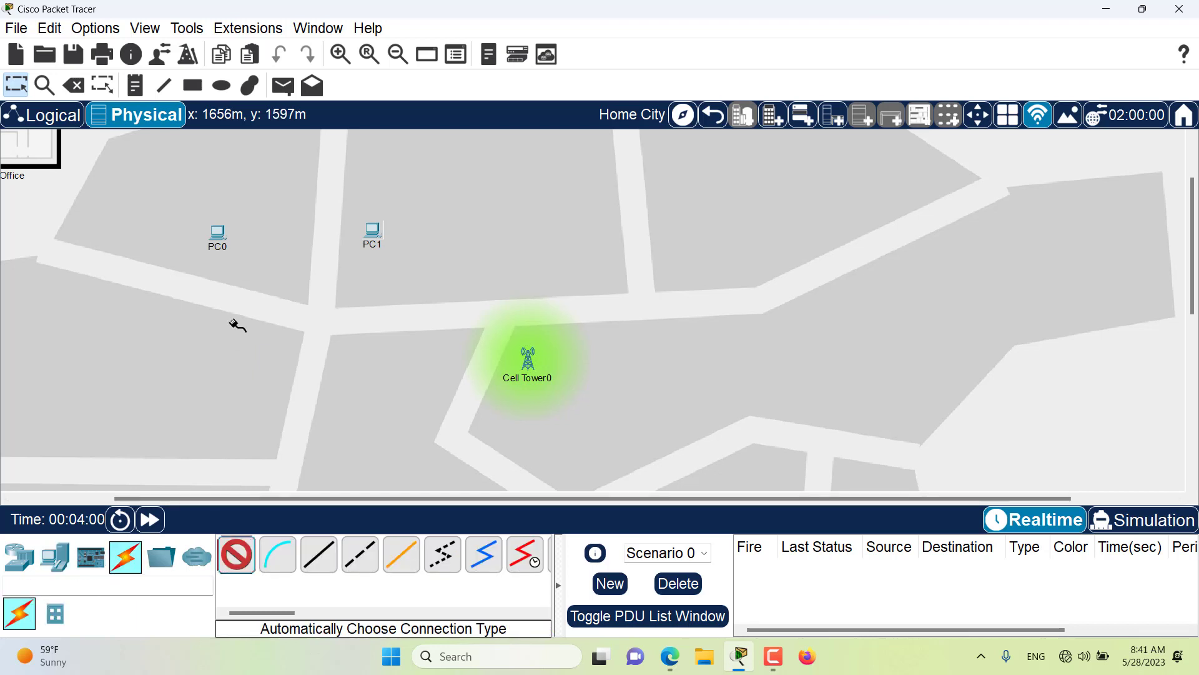
click(217, 234)
click(373, 235)
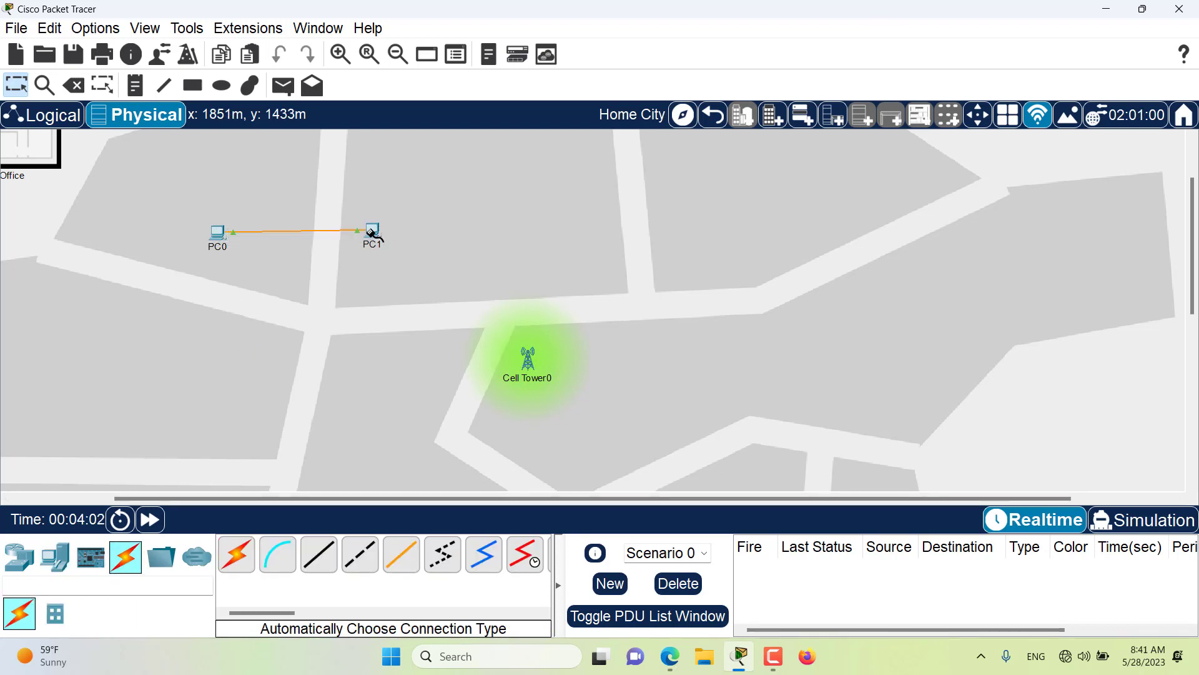
drag(373, 233, 534, 229)
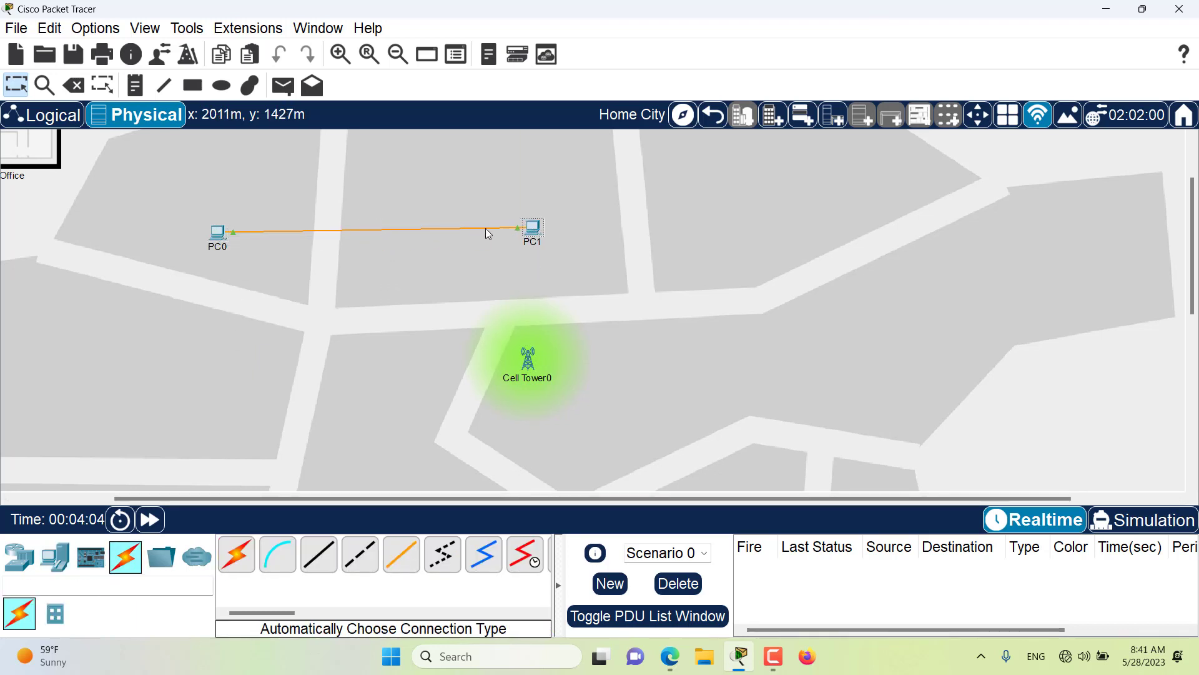
mouse_move(486, 229)
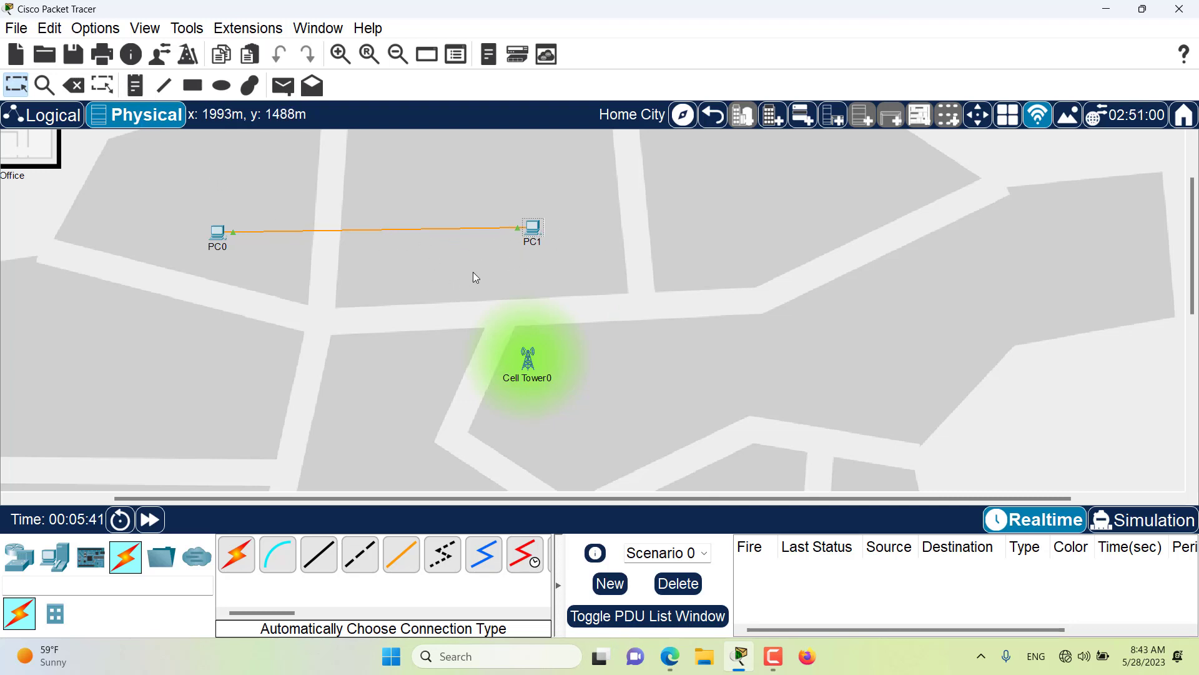
Step: Turn on Enable Cable Length Effects in Preferences' Interface tab
click(109, 30)
click(127, 48)
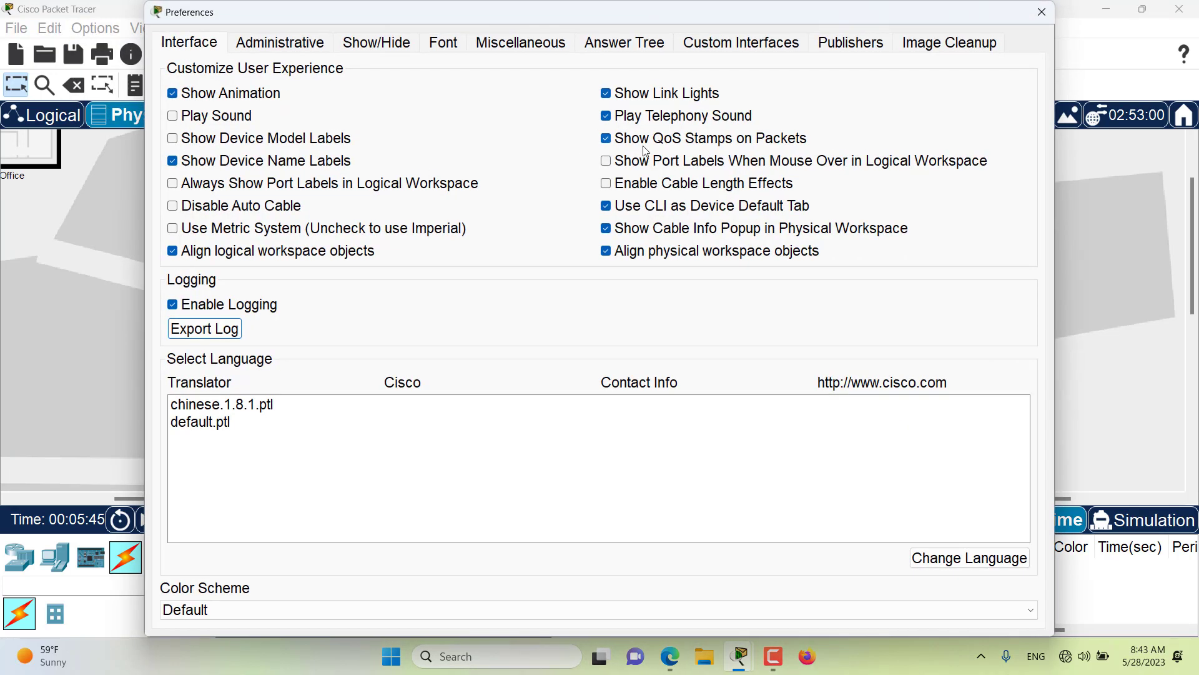
click(753, 188)
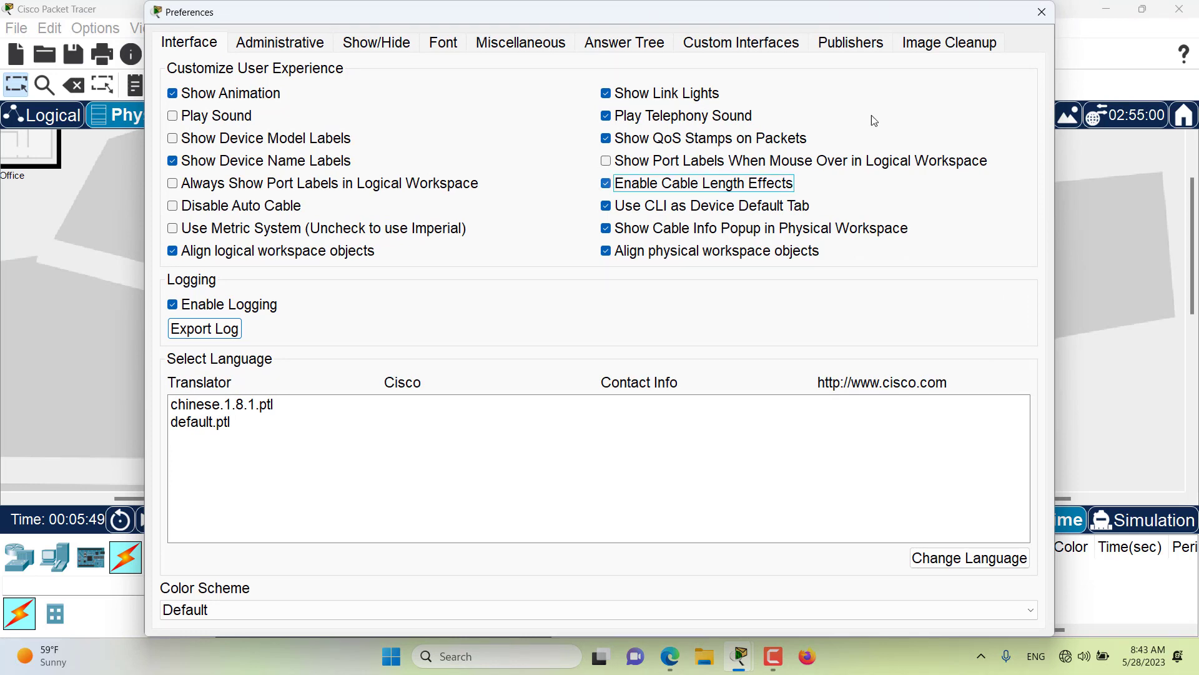
click(1042, 11)
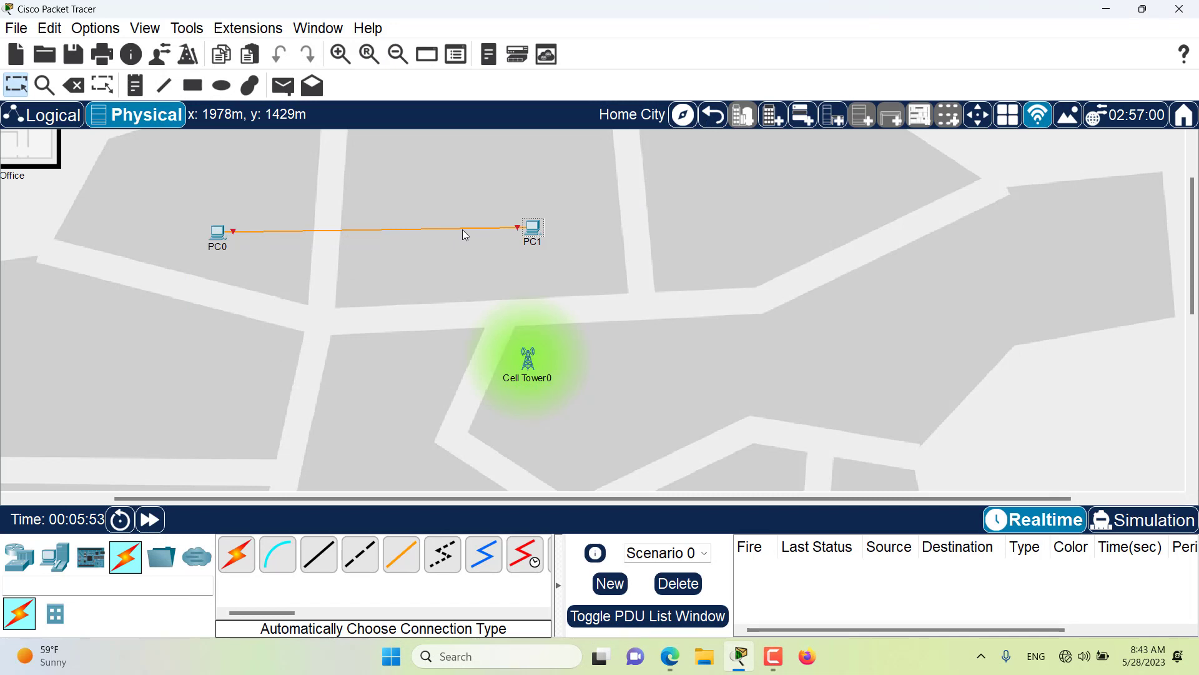
Step: Place PC1 right beside PC0 so the shortened link comes up, and move Cell Tower0 onto the road
mouse_move(456, 230)
drag(537, 231, 240, 238)
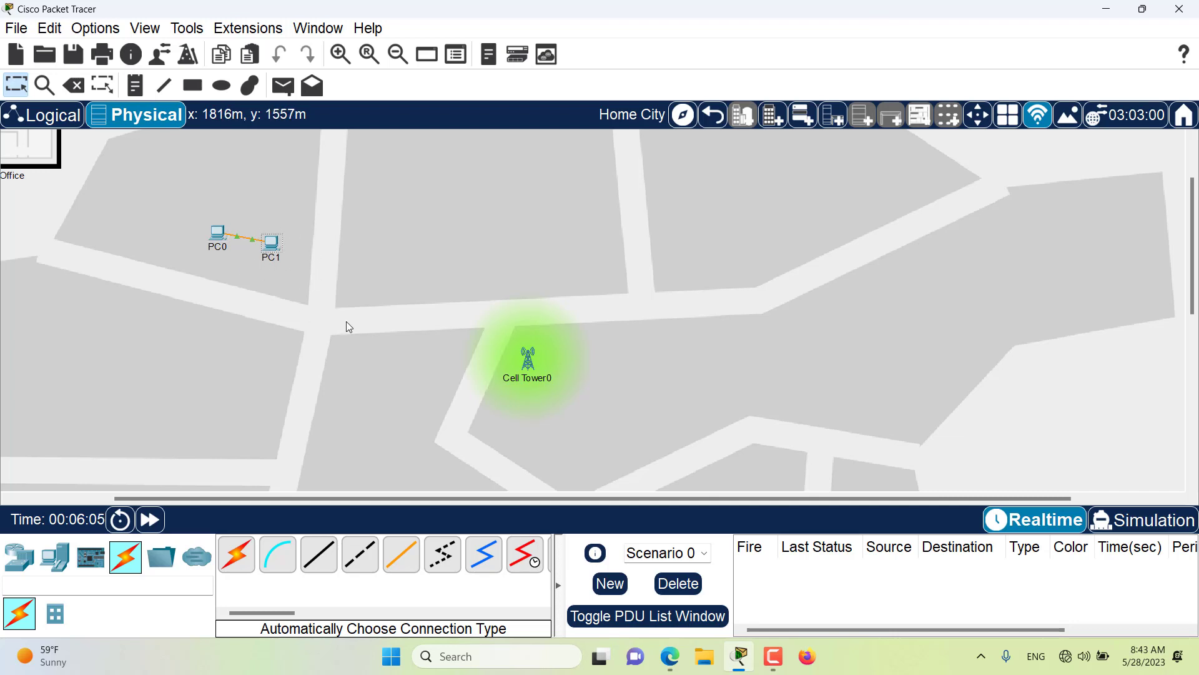
drag(518, 373, 589, 328)
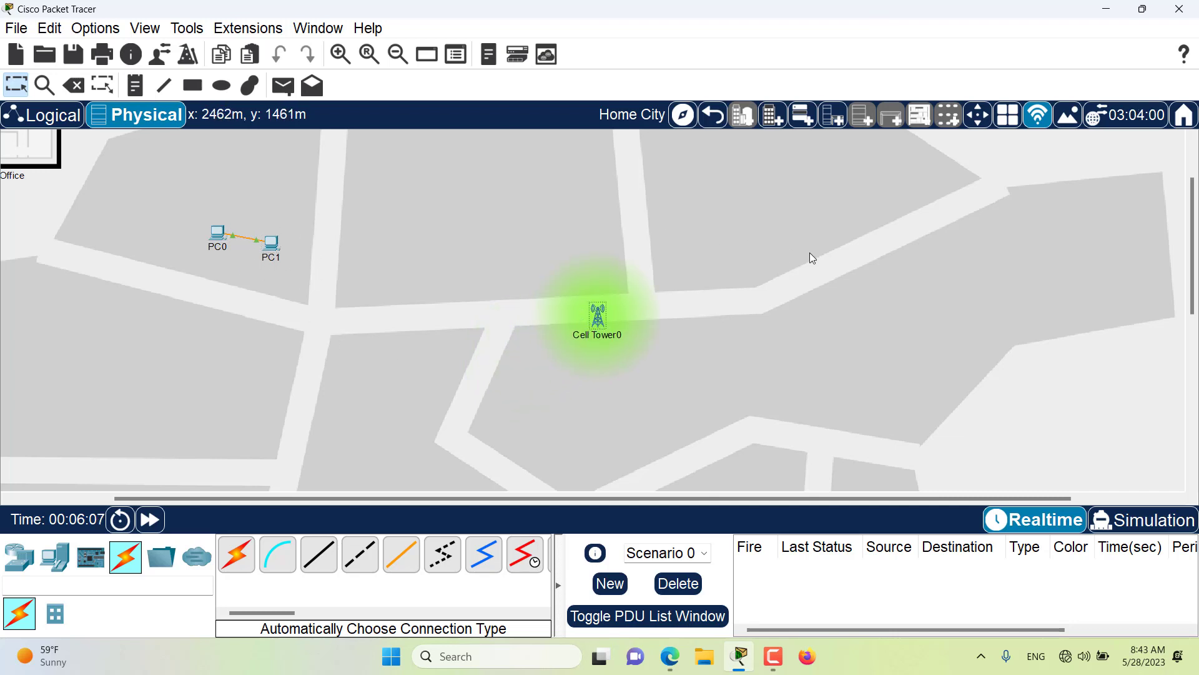
drag(811, 253, 443, 393)
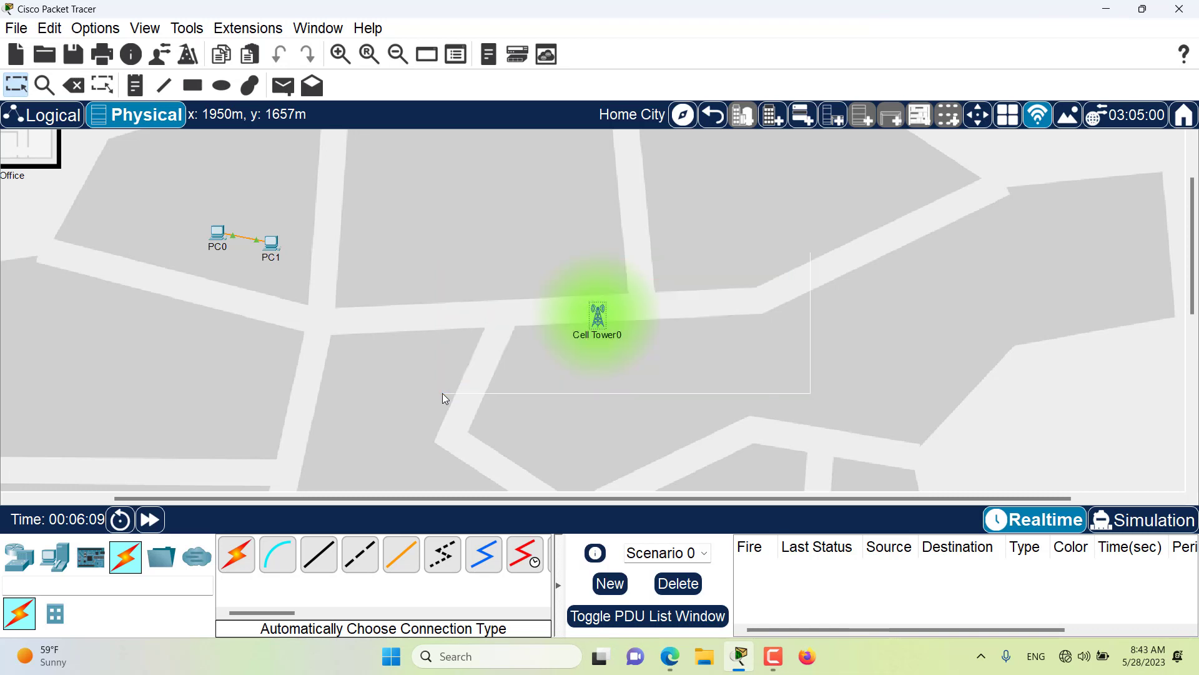
drag(596, 324, 520, 304)
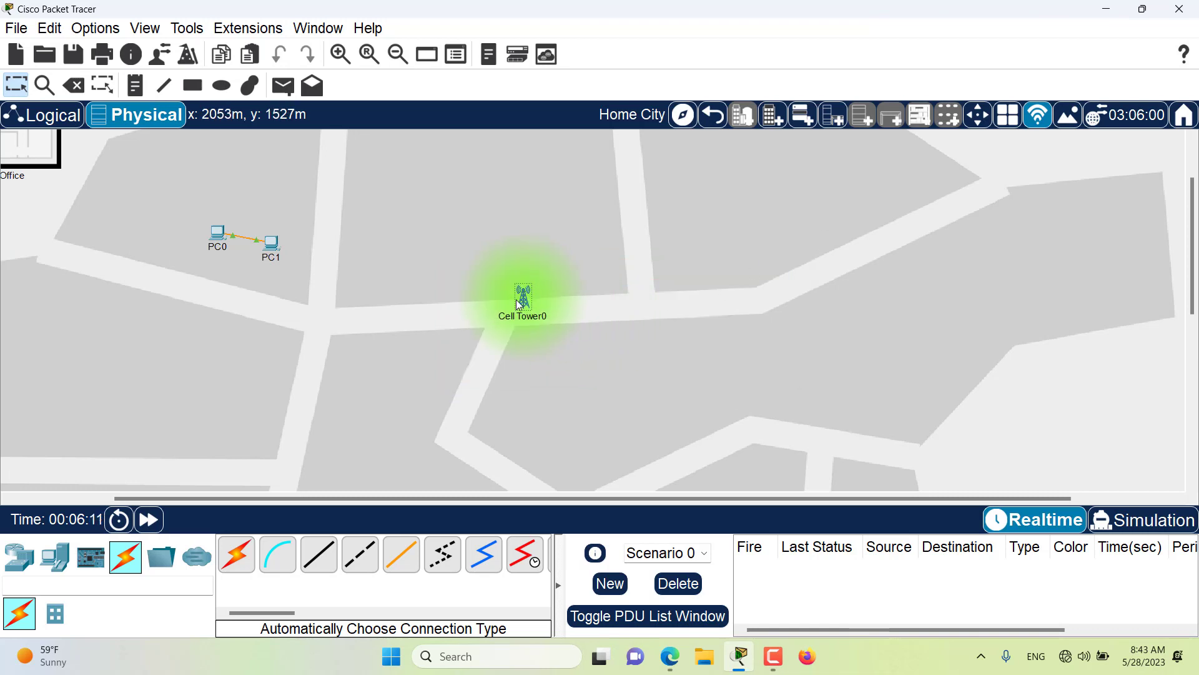